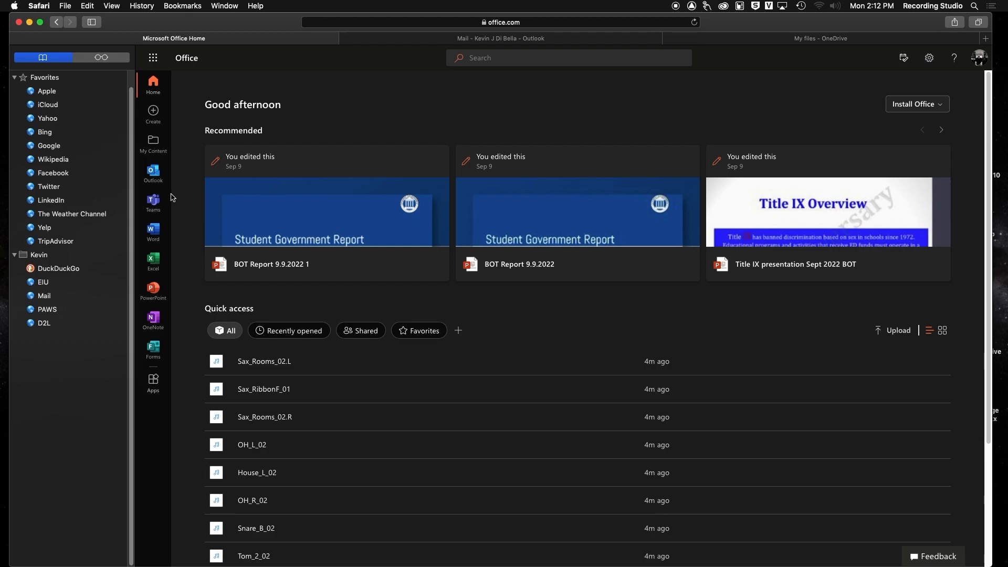
Step: Open OneDrive from the Office app launcher and go into the MUS 2071_Recordings folder
click(152, 60)
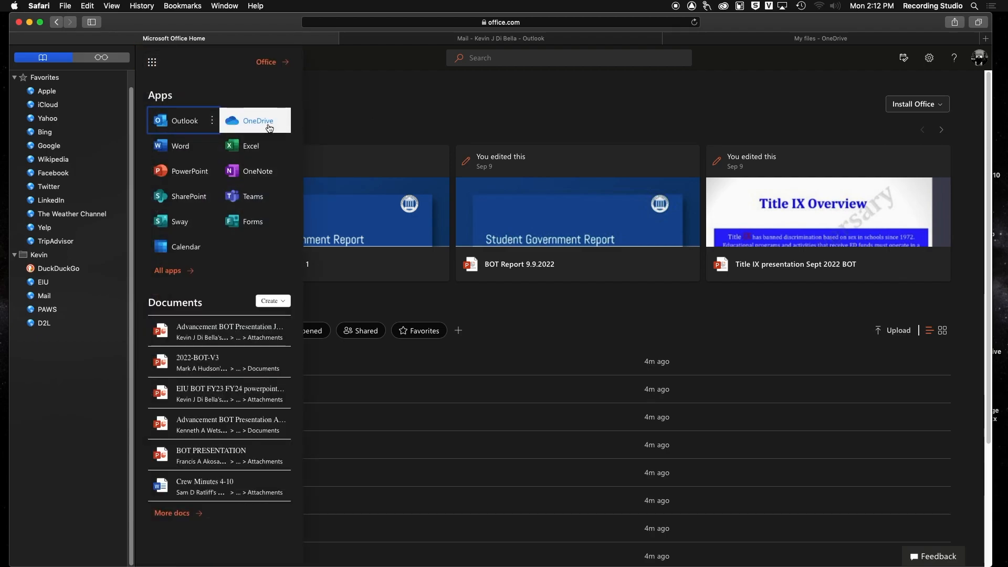
click(269, 127)
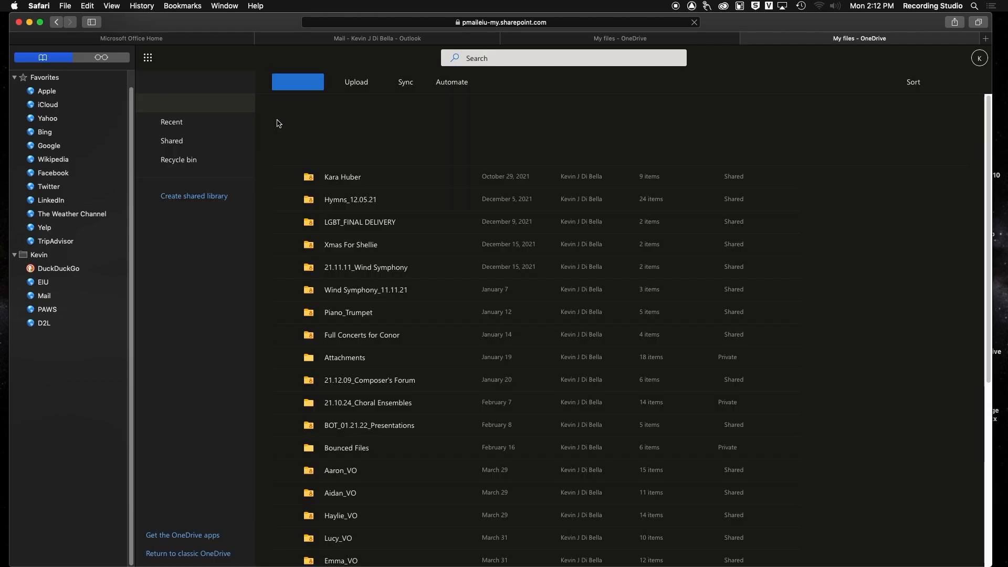
scroll(444, 257, down, 10)
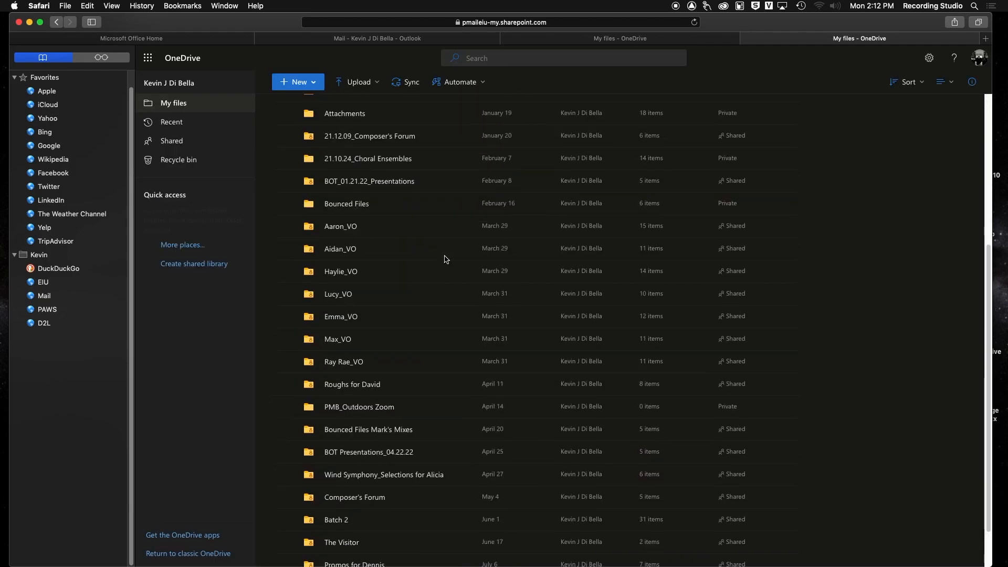
scroll(446, 259, down, 5)
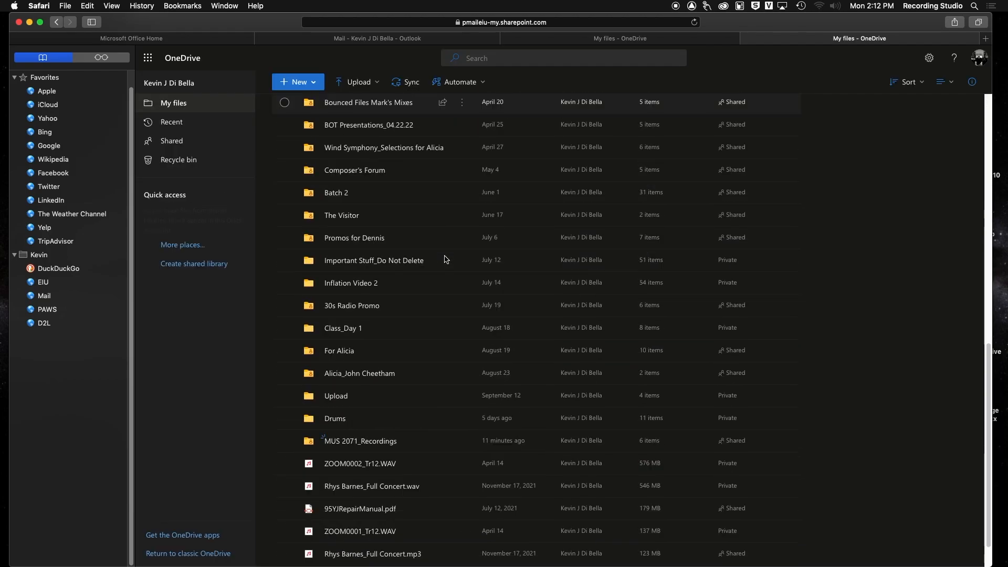
click(360, 440)
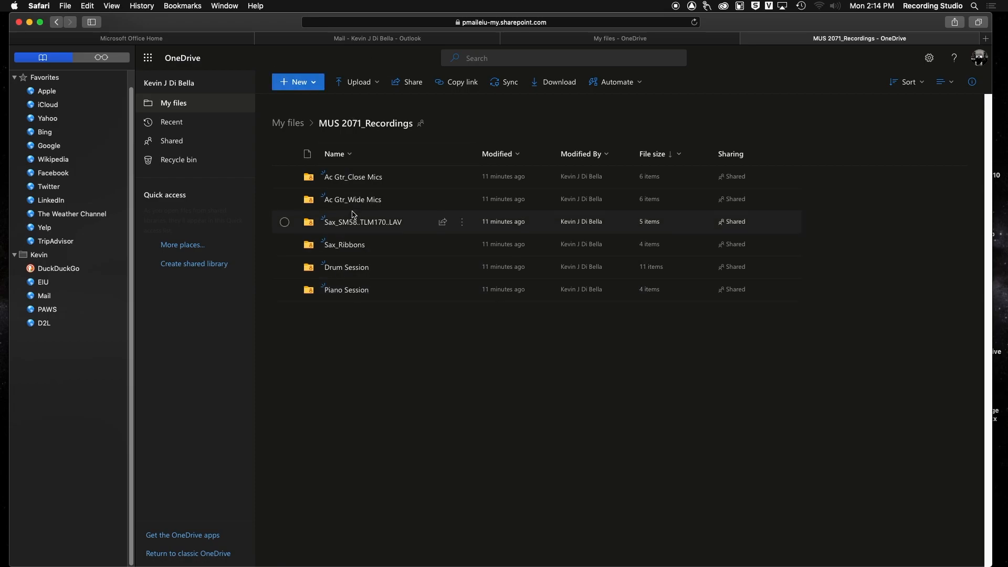
click(346, 268)
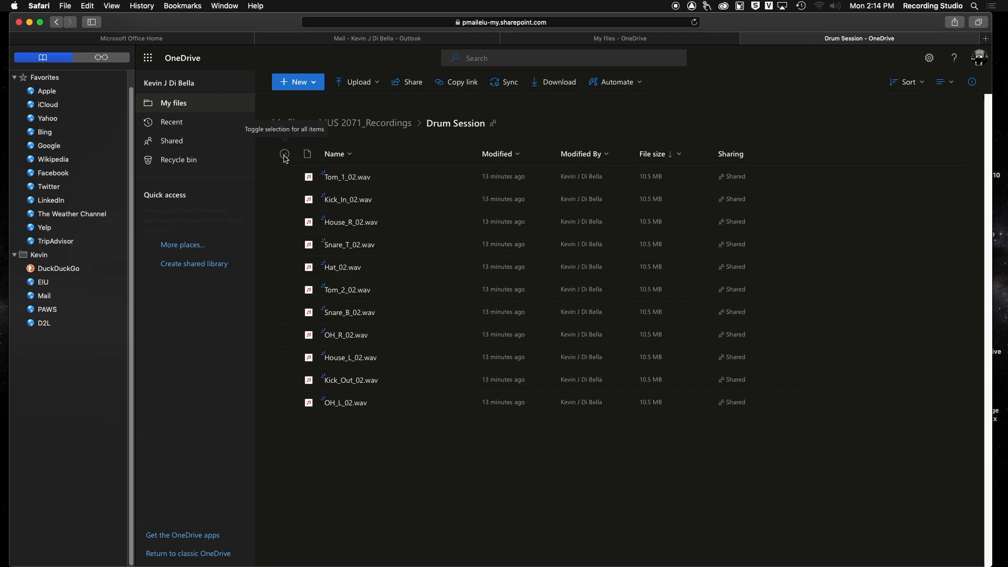
click(284, 156)
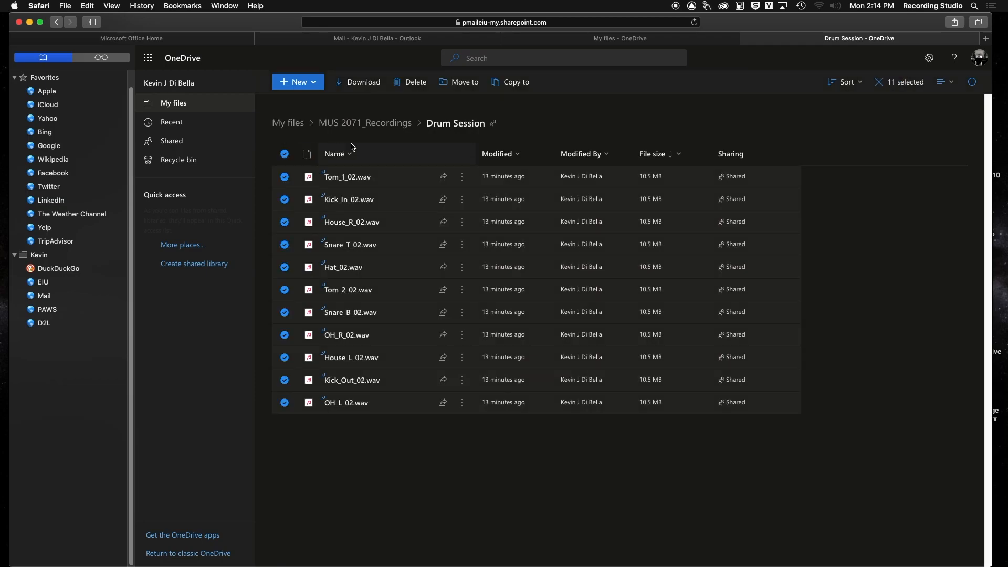
click(367, 123)
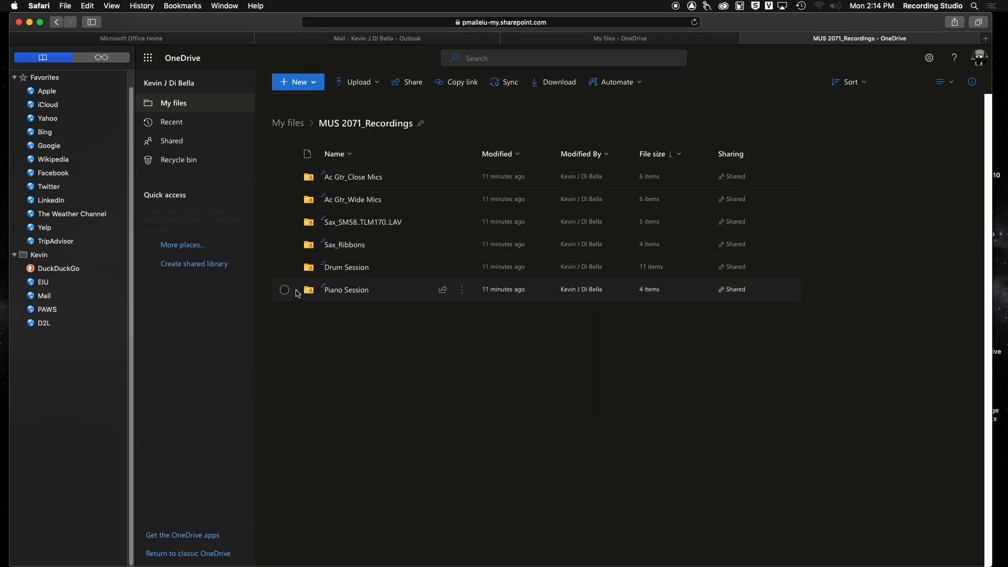
Step: Select and download the Drum Session folder from MUS 2071_Recordings, and hide the browser
click(285, 268)
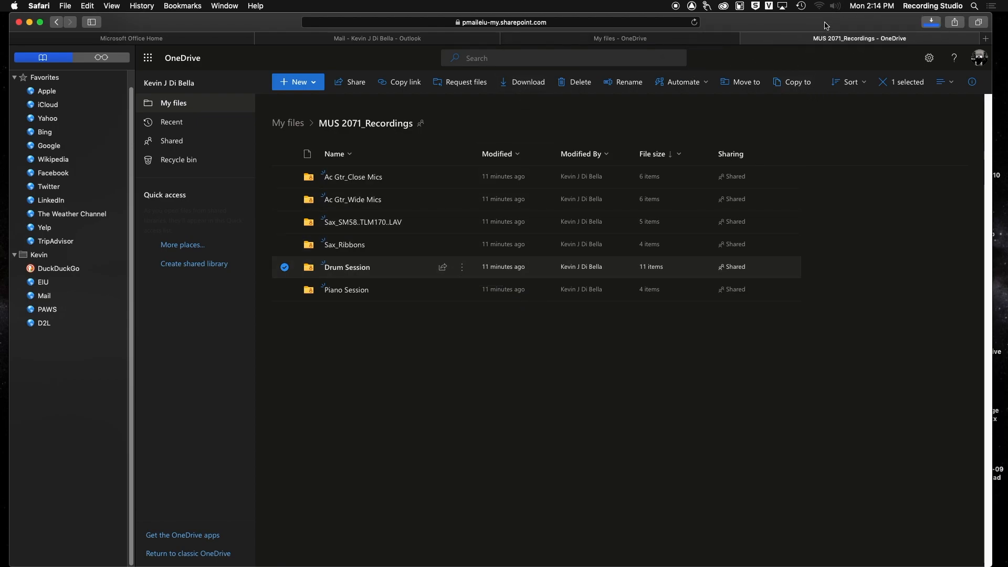
key(super+h)
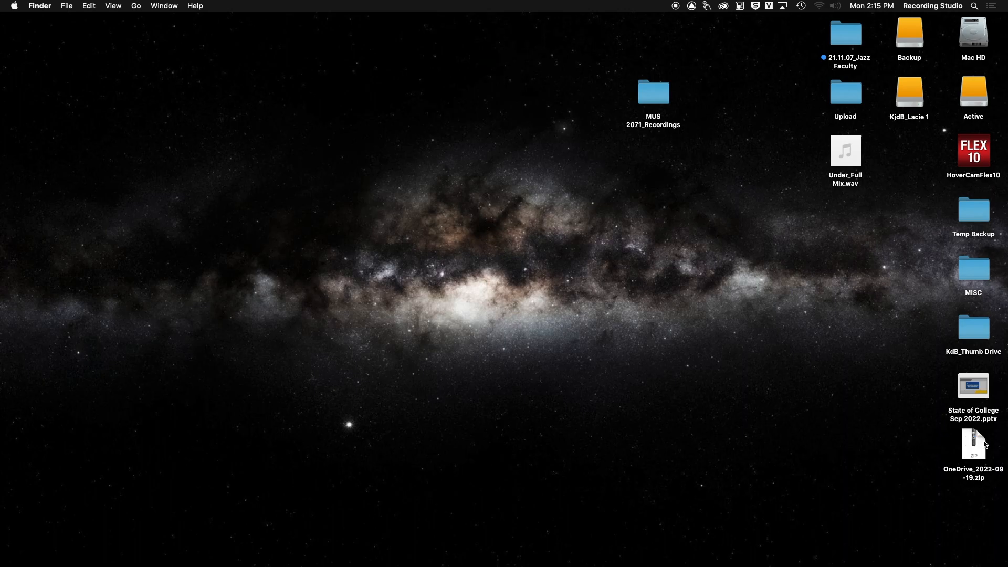
Step: Unzip the downloaded OneDrive zip on the desktop and open the extracted Drum Session folder in Finder
double_click(974, 447)
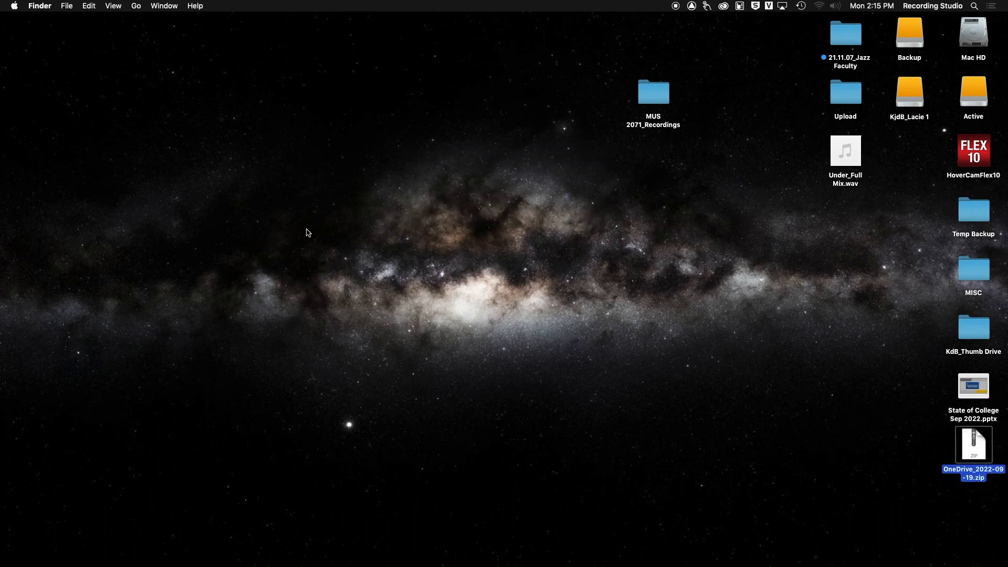
drag(984, 458, 912, 446)
key(super+o)
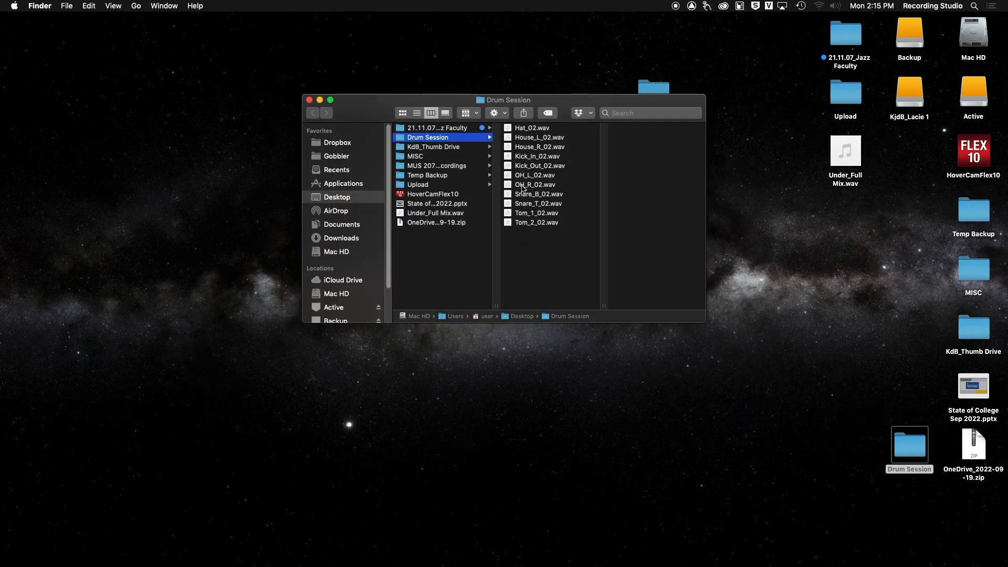
drag(557, 99, 756, 203)
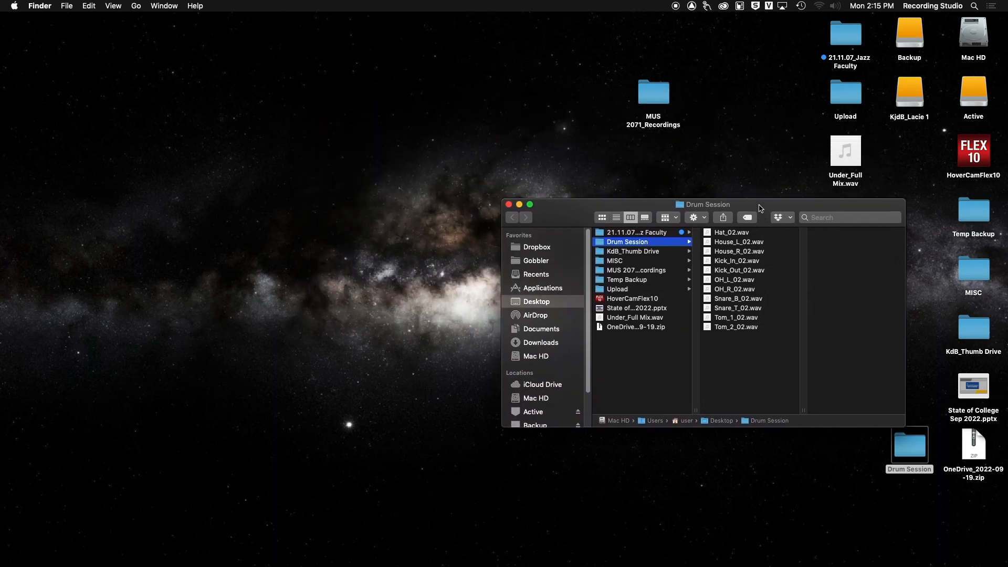
Step: Launch REAPER and save the new project as Drums on the Desktop
mouse_move(16, 440)
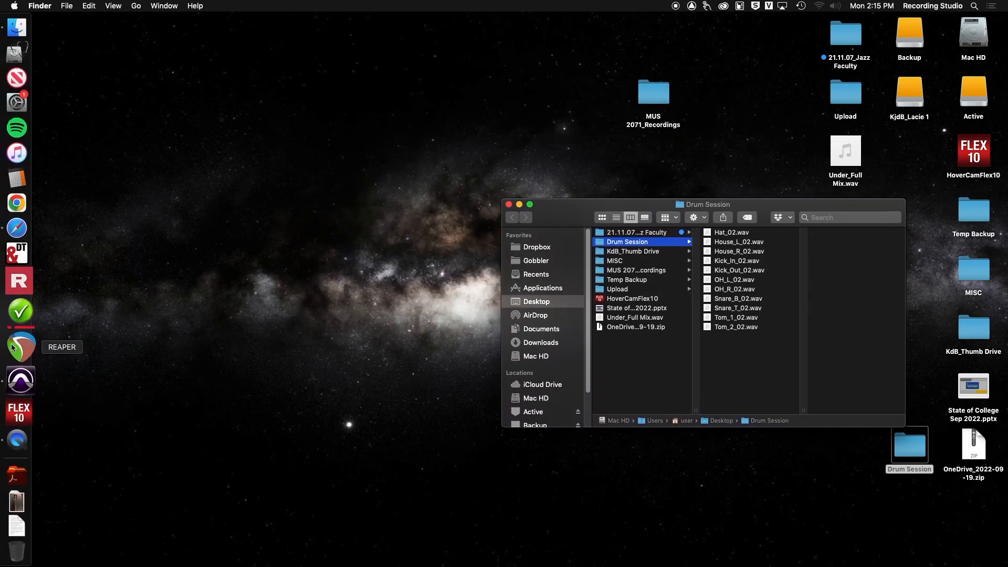
click(13, 347)
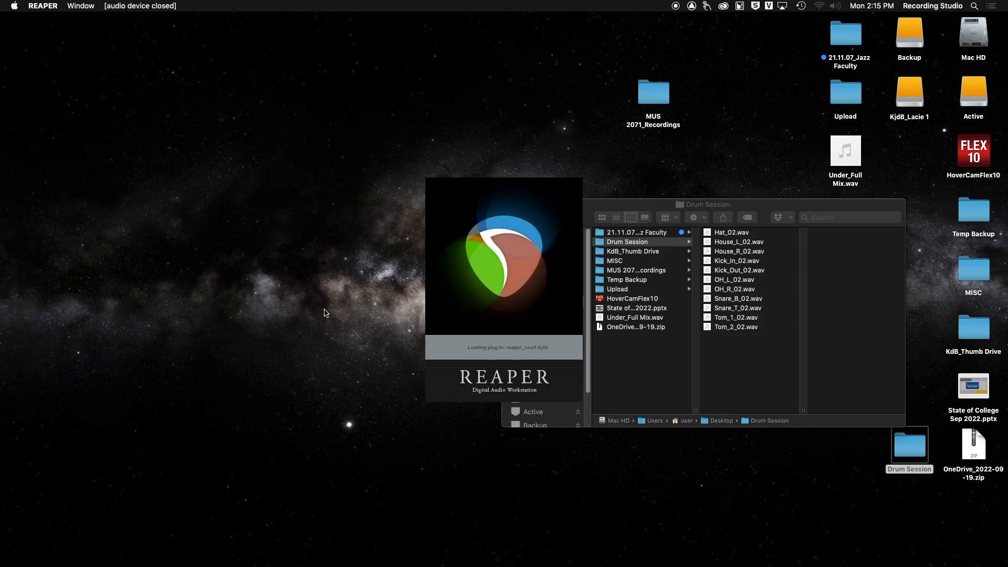
text(Drums)
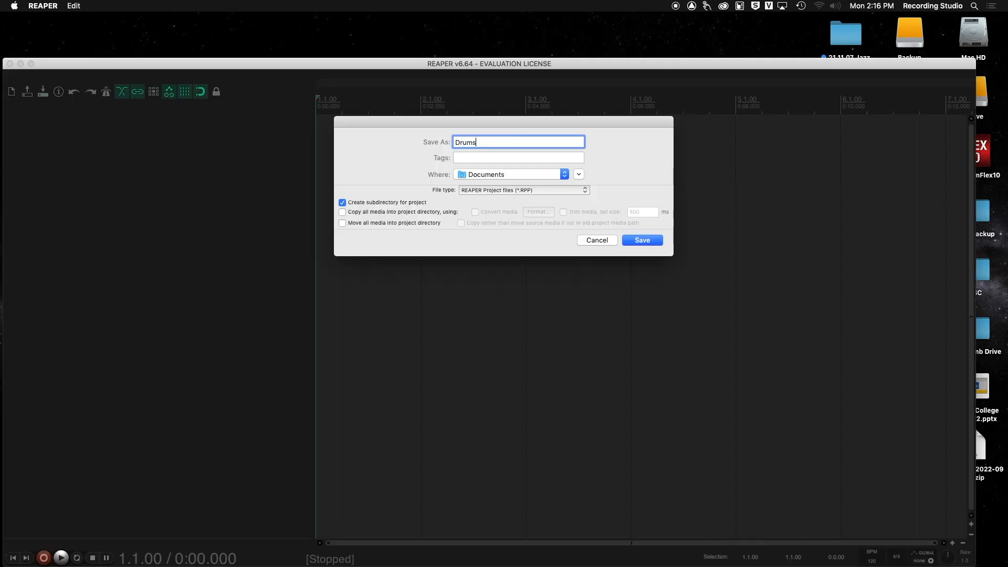
key(super+d)
key(Return)
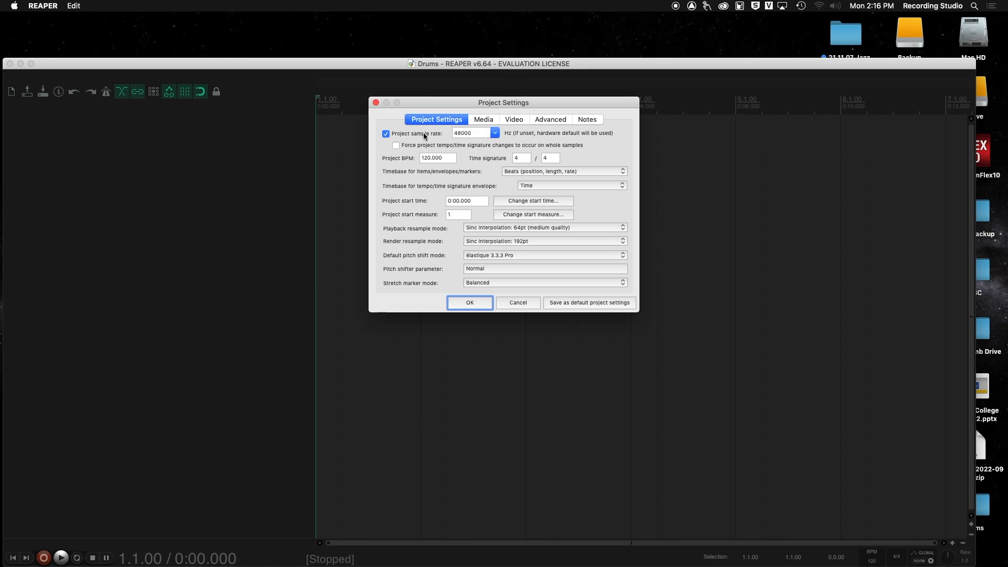
Step: Set the project sample rate to 44100 Hz and confirm the project settings
click(494, 133)
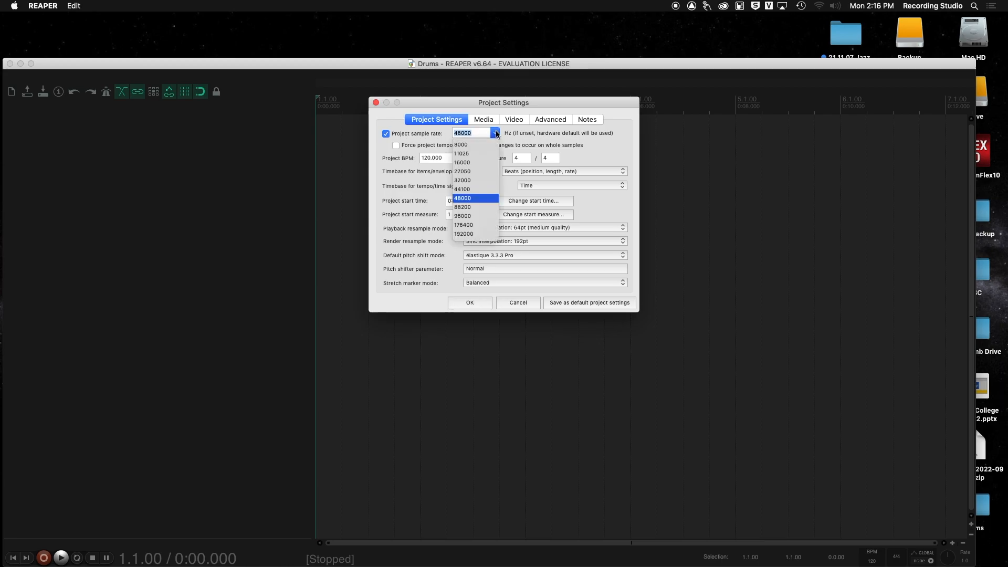
click(478, 176)
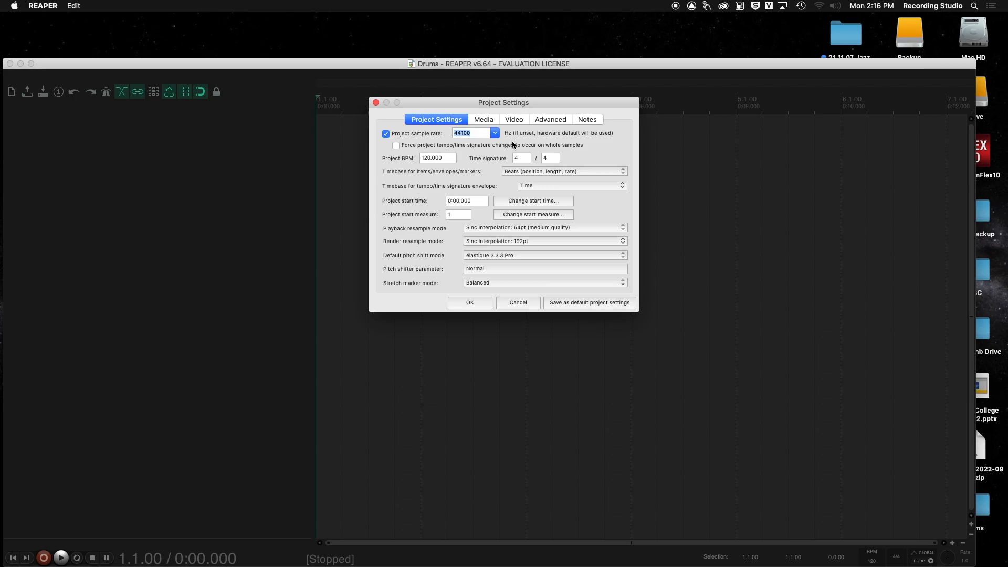
click(478, 304)
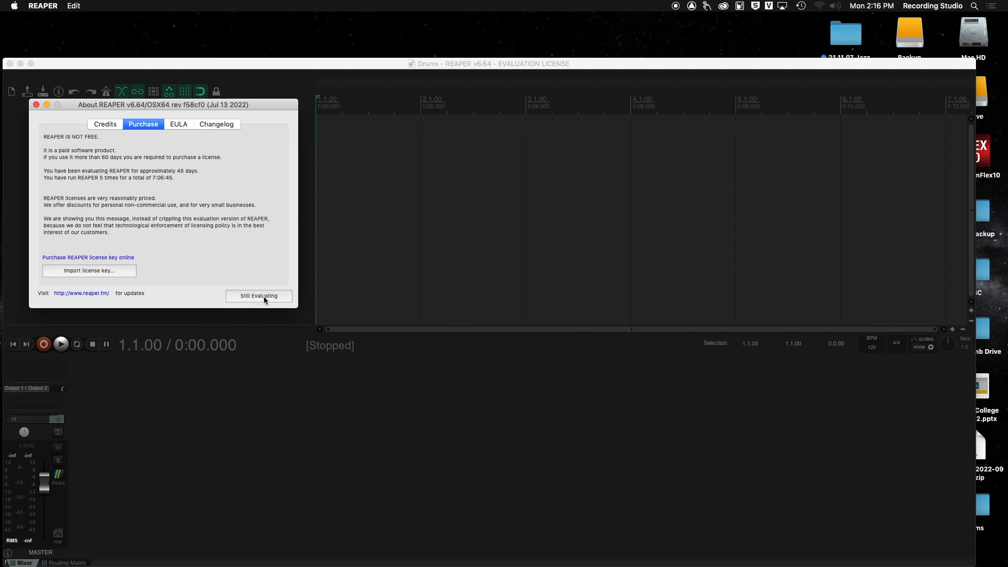
Step: Dismiss the evaluation notice and move and resize the REAPER window to fill the screen
click(262, 296)
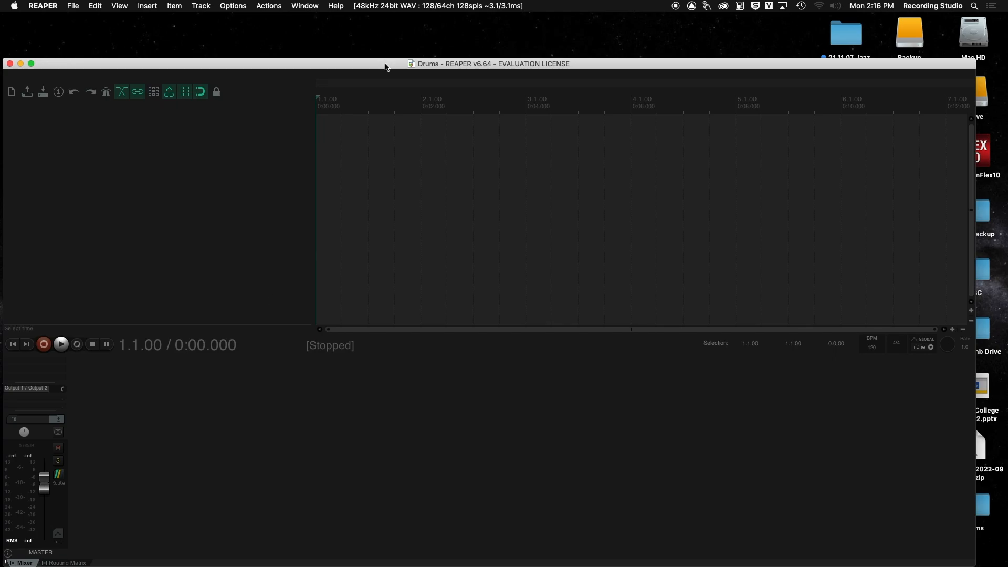
drag(385, 67, 385, 20)
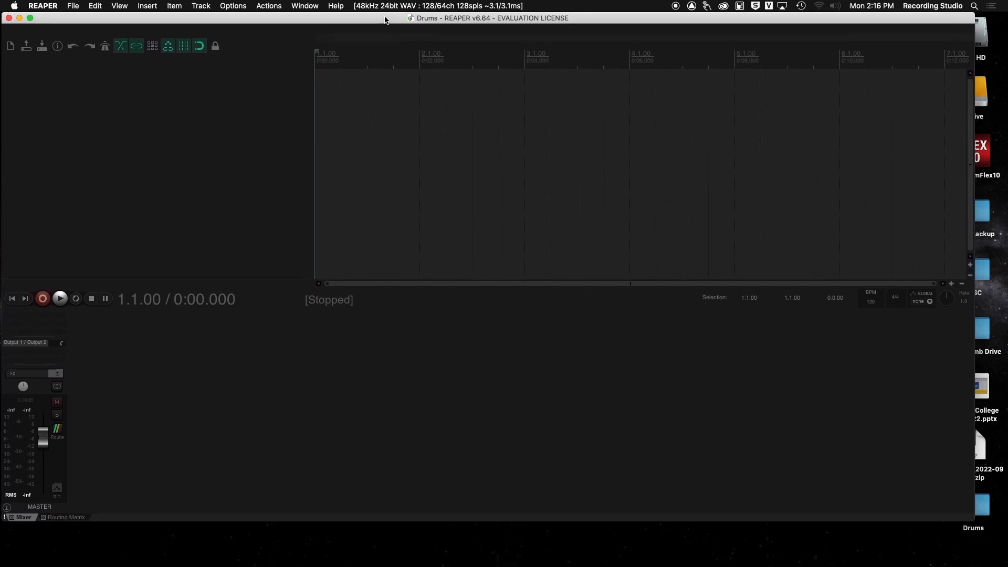
drag(968, 522, 1001, 560)
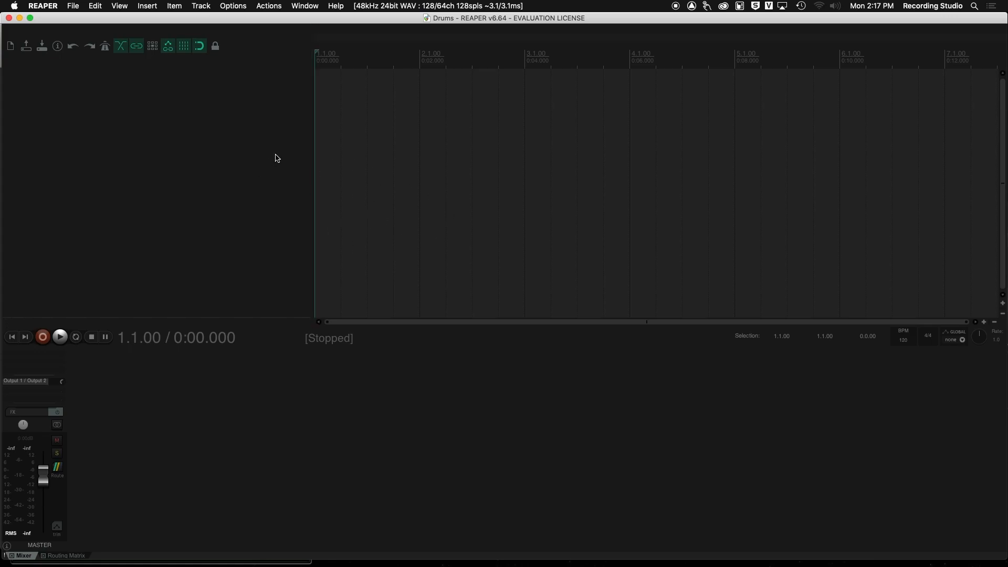
Step: Select all WAV files in the Drum Session folder and import them into REAPER as separate tracks
click(72, 5)
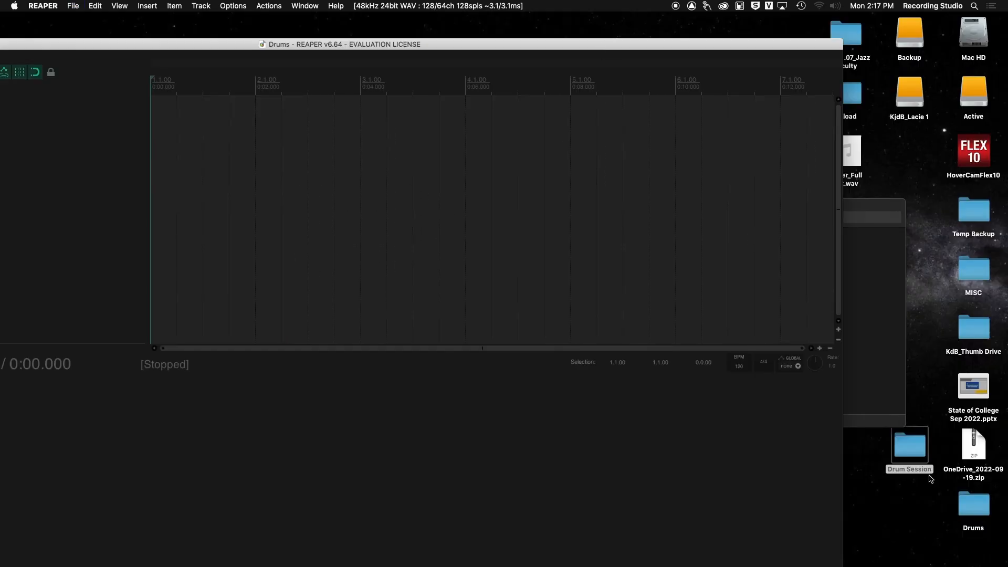
double_click(908, 445)
drag(598, 224, 717, 133)
click(874, 154)
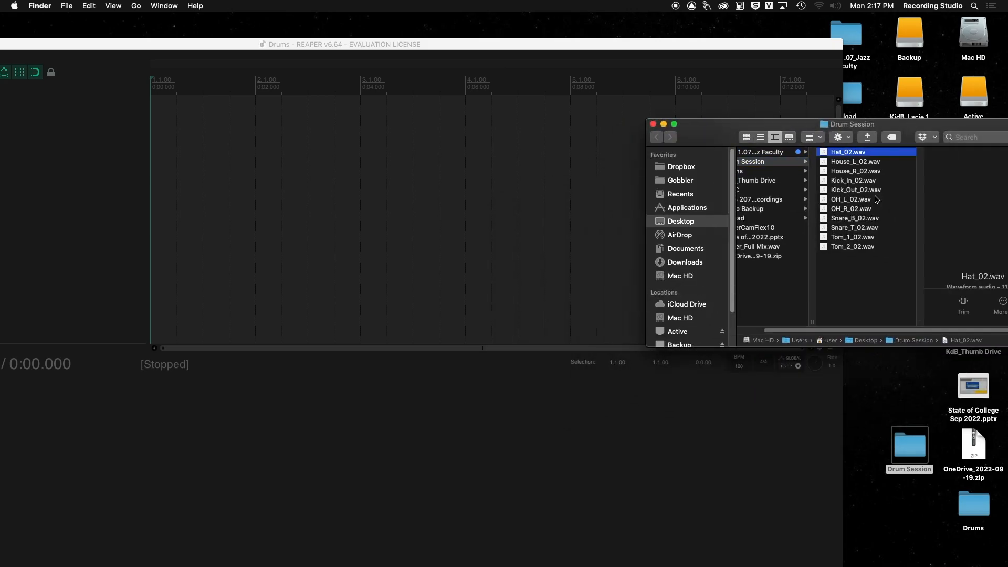
key(super+a)
drag(669, 50, 694, 30)
click(860, 152)
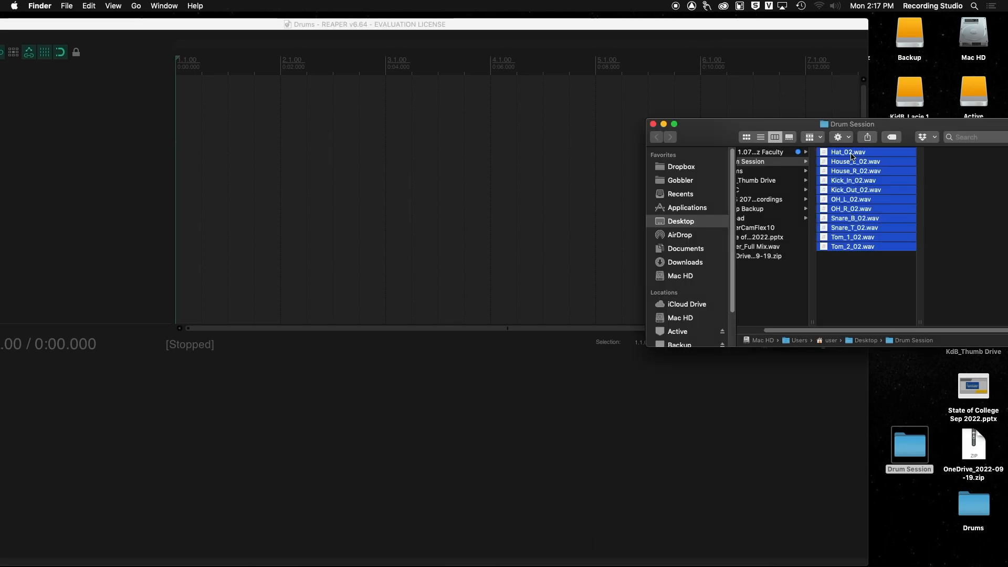
drag(852, 155, 182, 101)
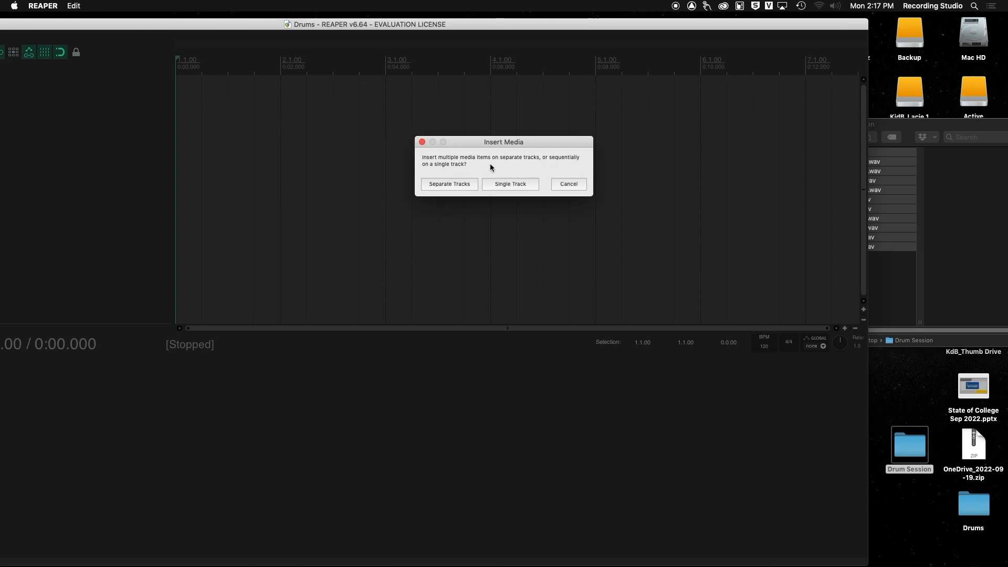
click(450, 184)
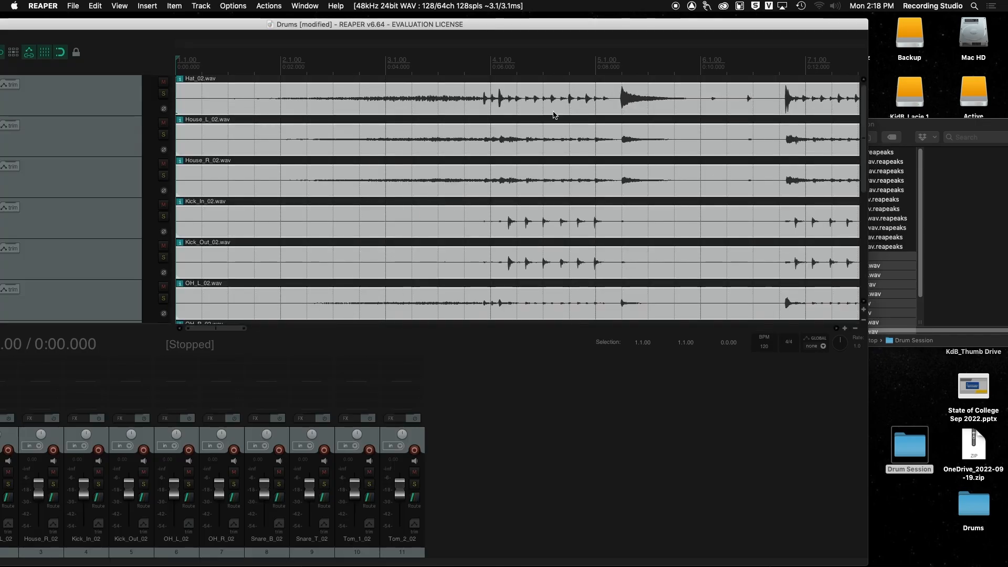
Step: Enlarge the mixer and reorder its tracks so Kick_In_02, Kick_Out_02, Snare_T_02 and Snare_B_02 come first
drag(508, 24, 651, 4)
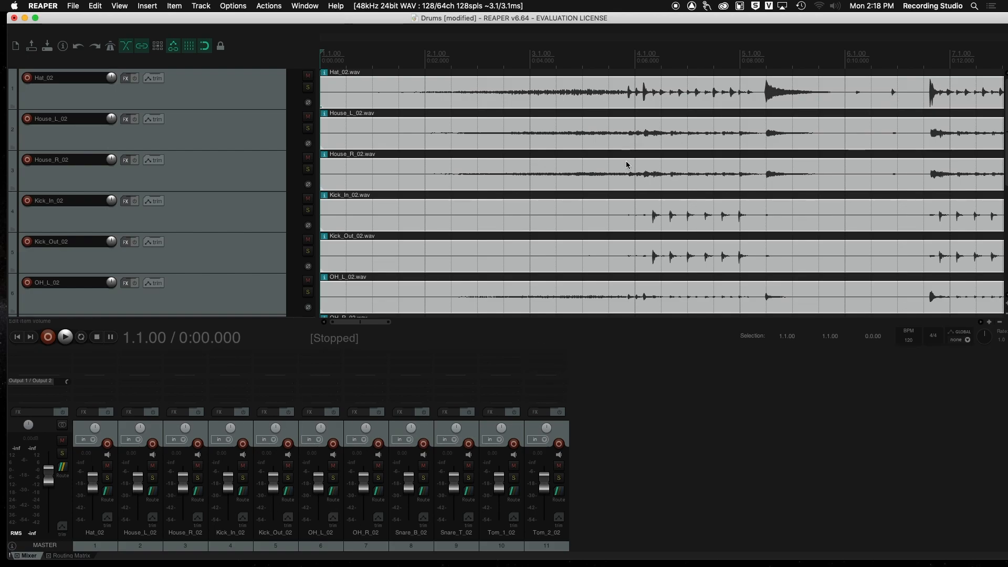
drag(521, 344, 517, 273)
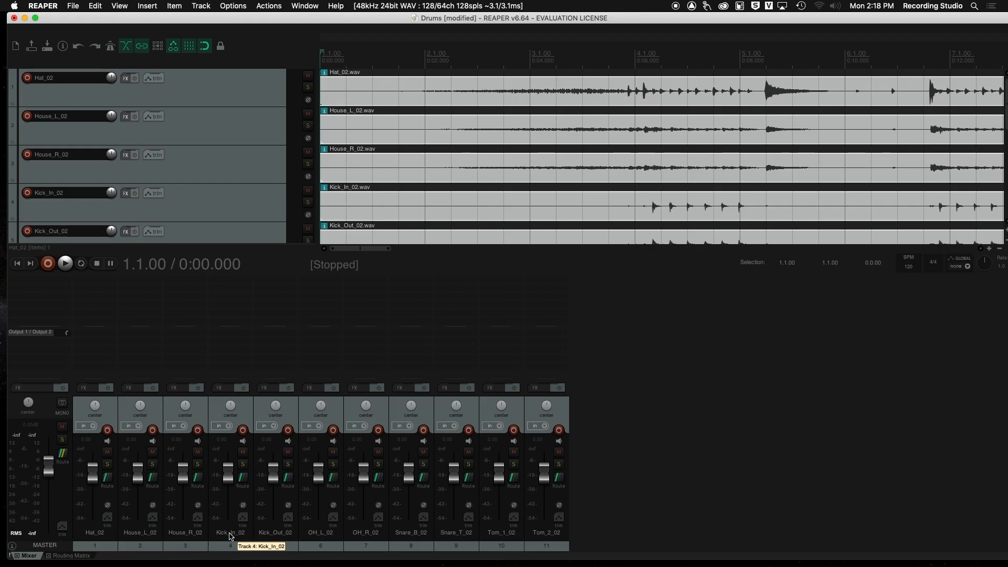
drag(229, 535, 89, 541)
drag(286, 535, 138, 538)
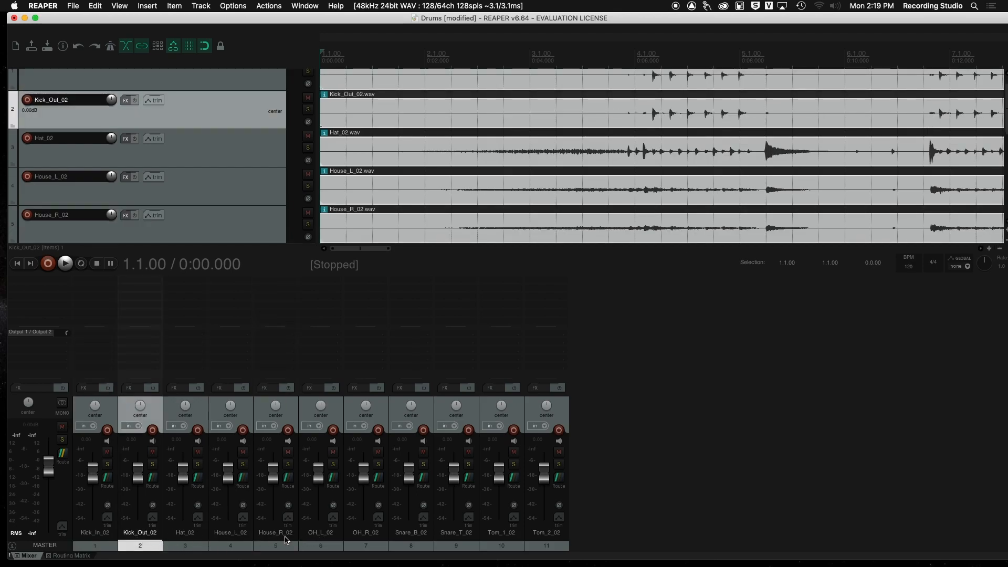
drag(456, 536, 182, 537)
drag(434, 539, 223, 536)
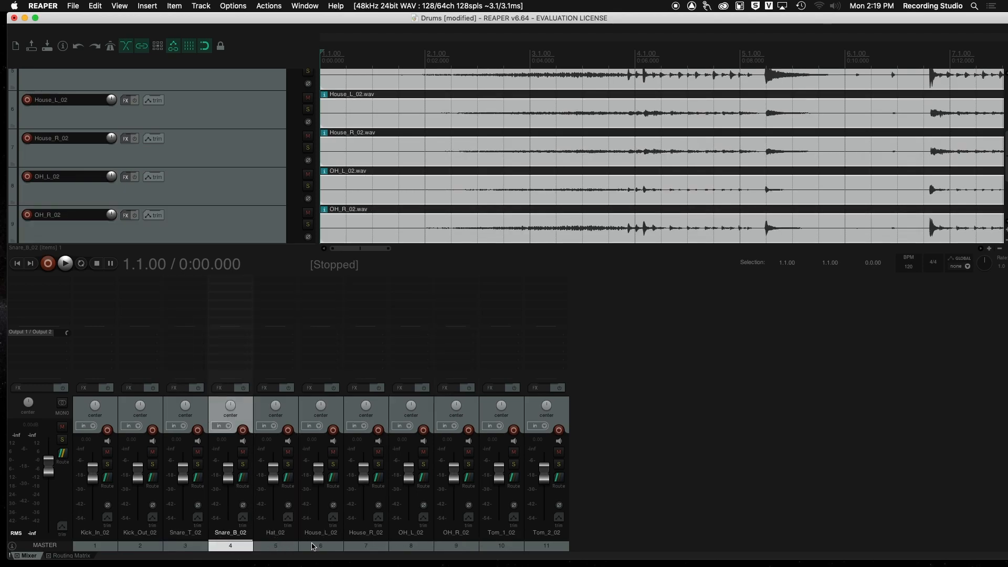
Step: Reorder the remaining mixer tracks as Hat_02, Tom_1_02, Tom_2_02, OH_L_02, OH_R_02, House_L_02, House_R_02
mouse_move(505, 538)
mouse_down()
mouse_move(271, 541)
mouse_move(315, 540)
mouse_up()
drag(547, 539, 357, 542)
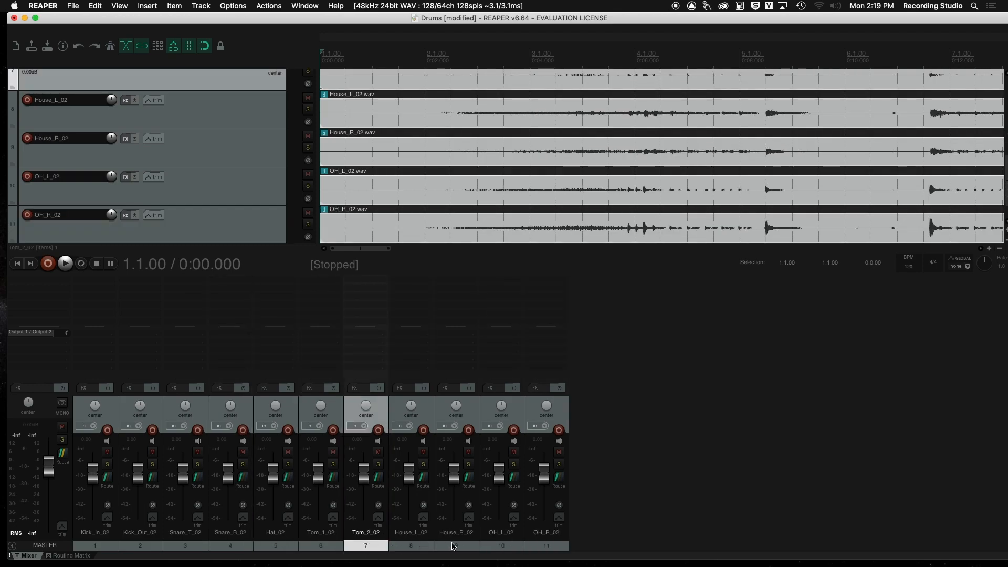
drag(511, 535, 404, 539)
drag(549, 538, 455, 537)
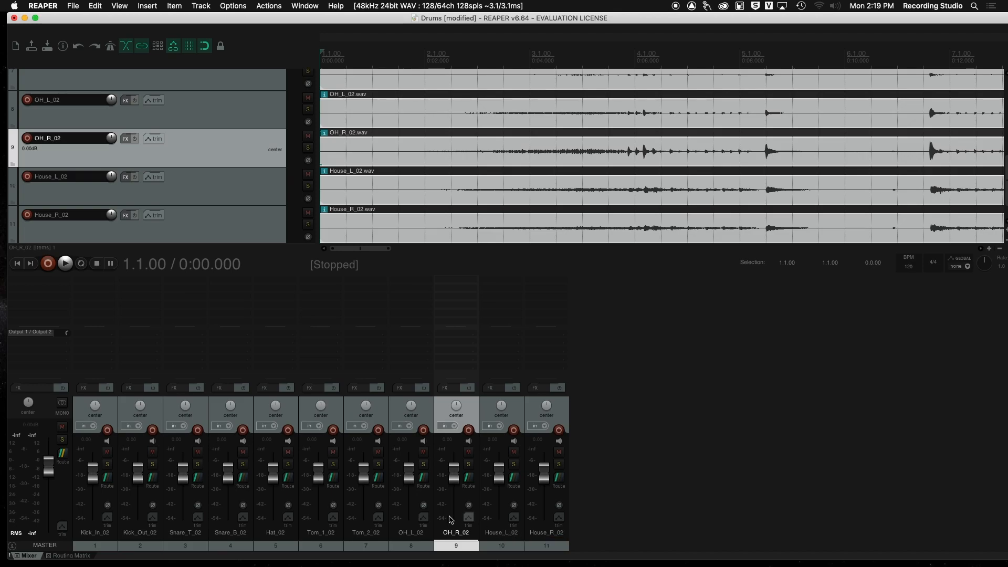
key(Up)
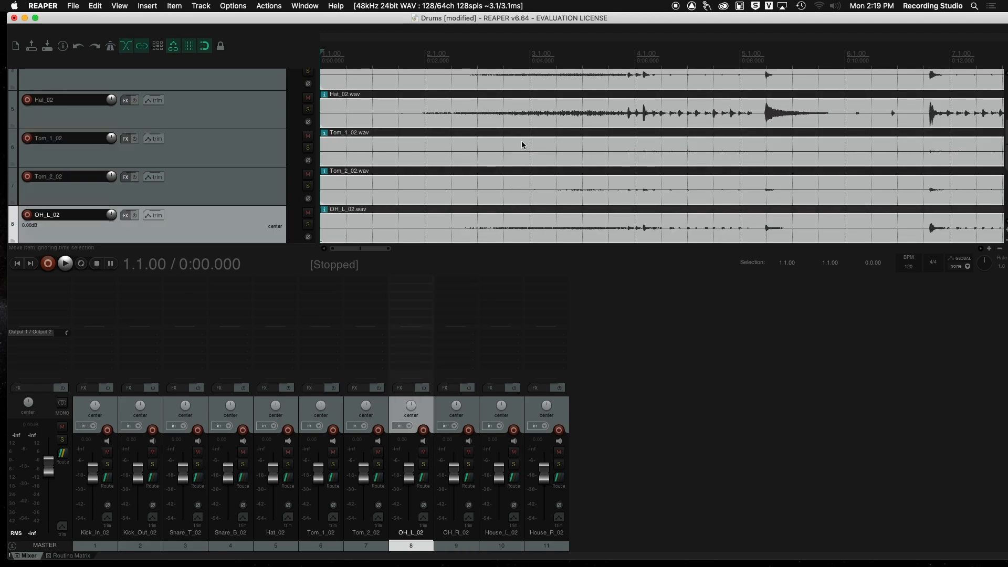
Step: Zoom and scroll through the arrange view to examine the imported drum waveforms across the tracks
scroll(528, 145, down, 10)
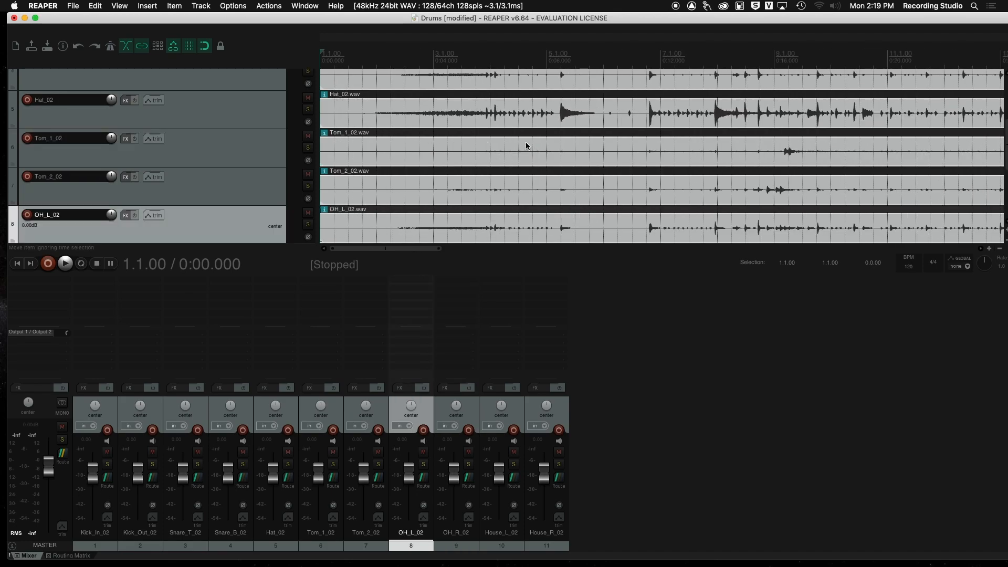
scroll(525, 141, down, 5)
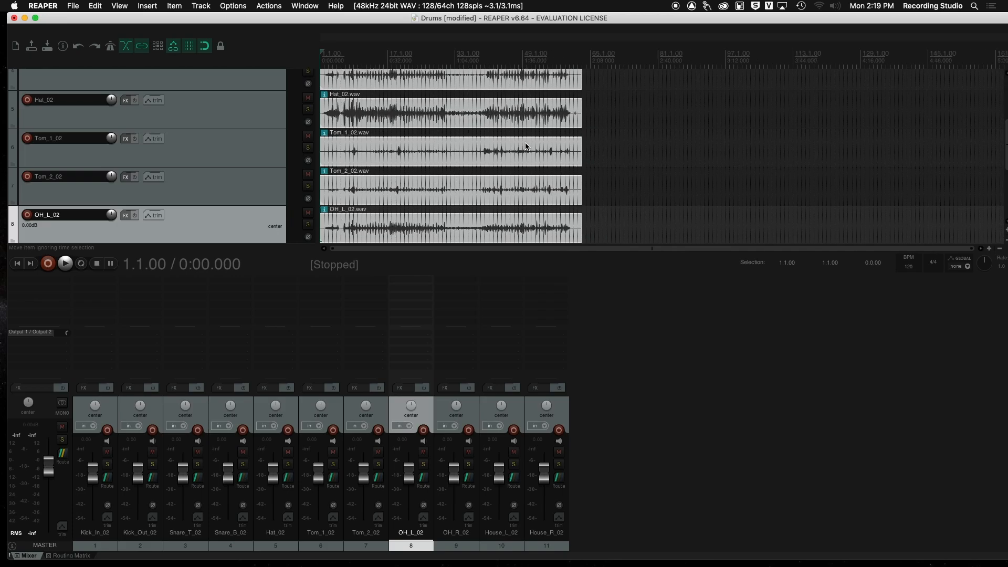
scroll(527, 143, up, 8)
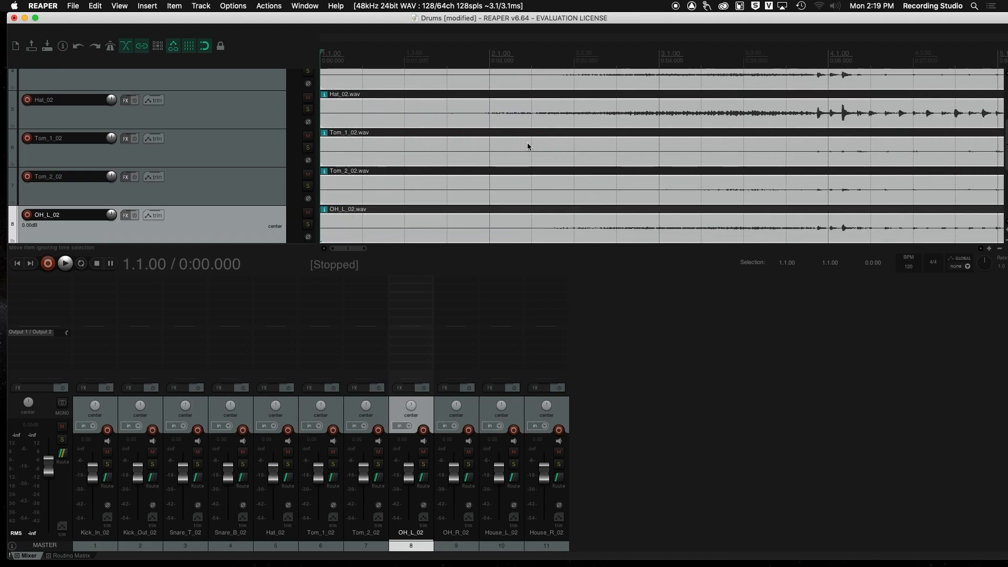
scroll(527, 146, down, 8)
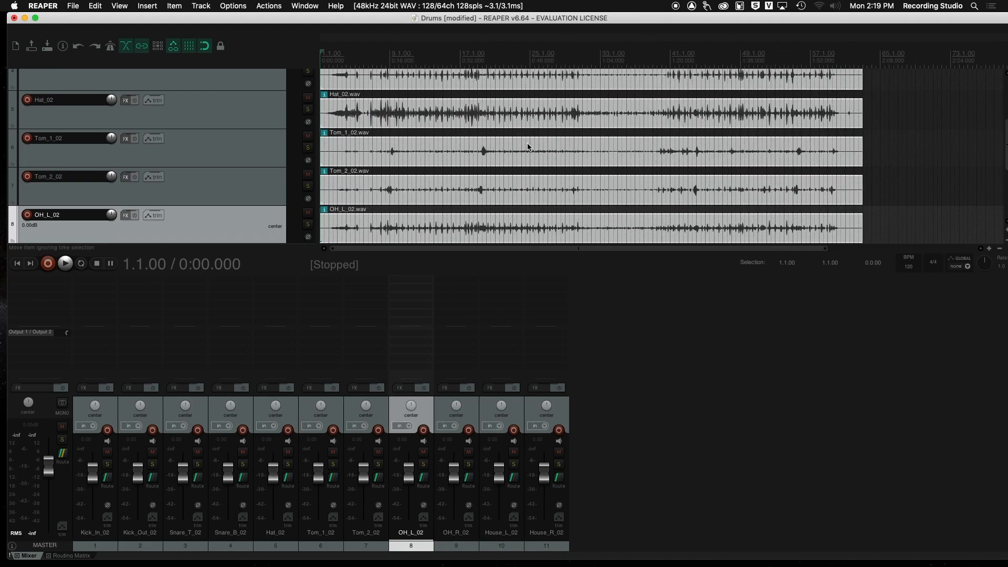
scroll(528, 147, down, 4)
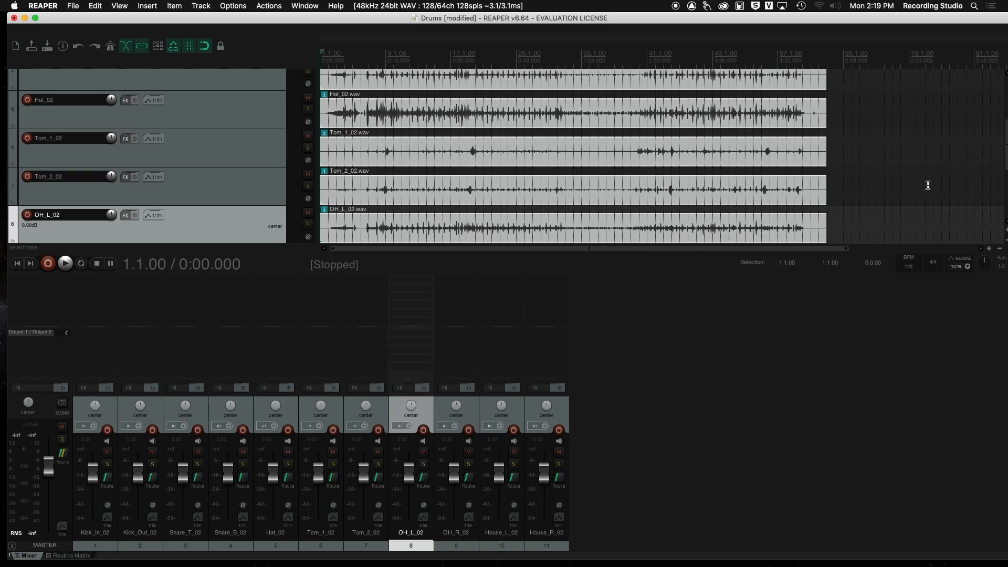
scroll(632, 175, down, 1)
scroll(632, 175, up, 1)
scroll(639, 177, up, 1)
scroll(638, 177, up, 3)
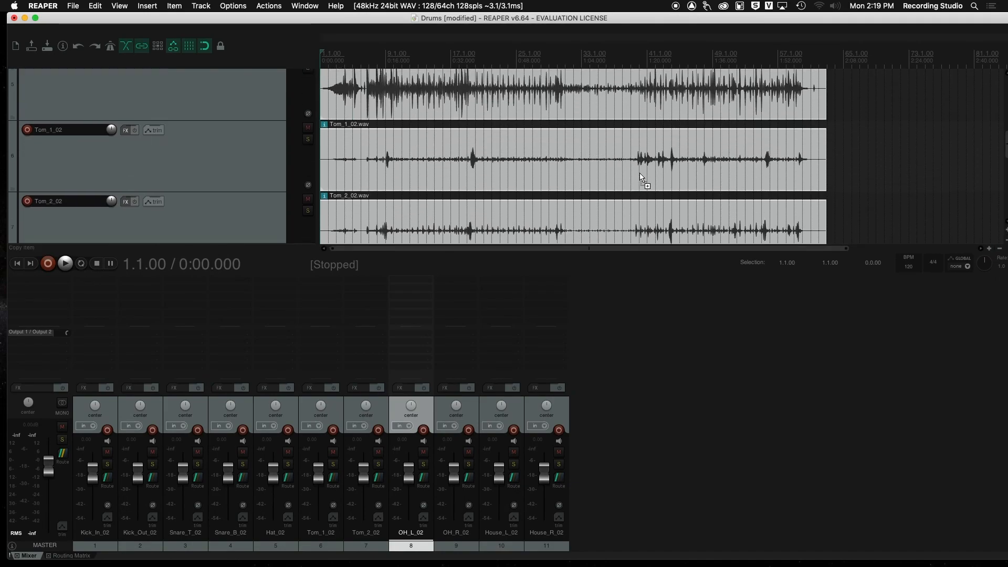
scroll(646, 176, down, 4)
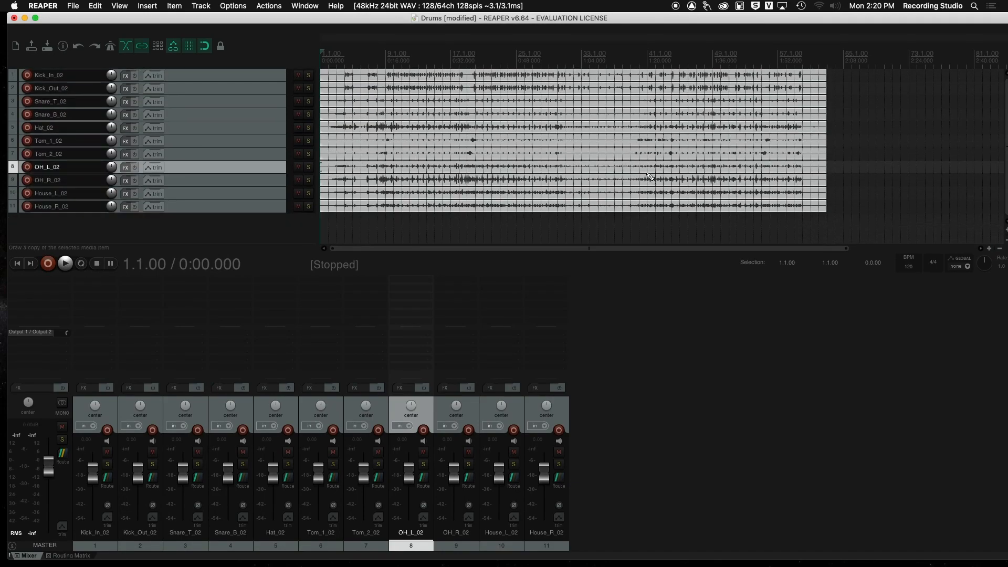
scroll(647, 177, up, 3)
scroll(646, 173, up, 2)
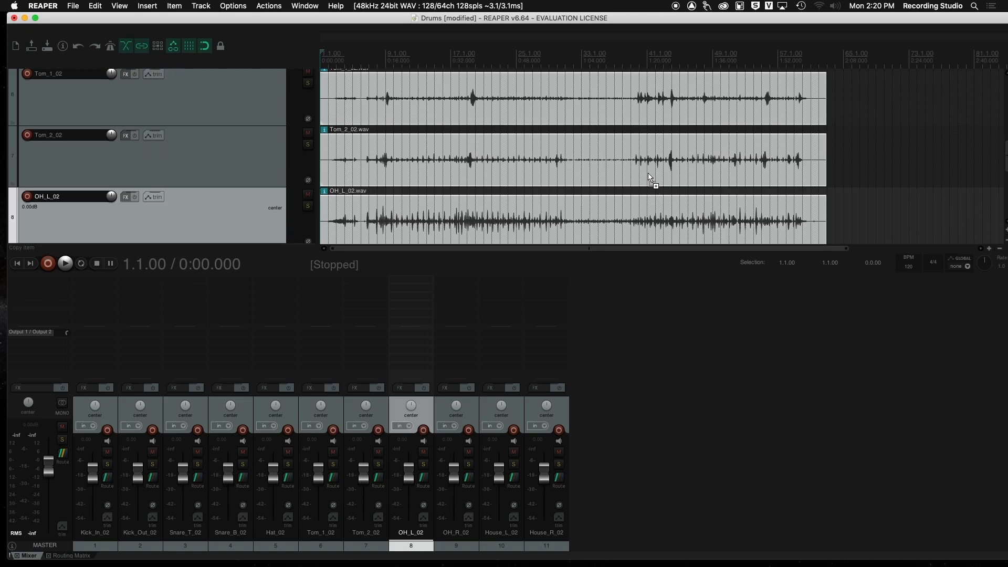
scroll(655, 178, down, 4)
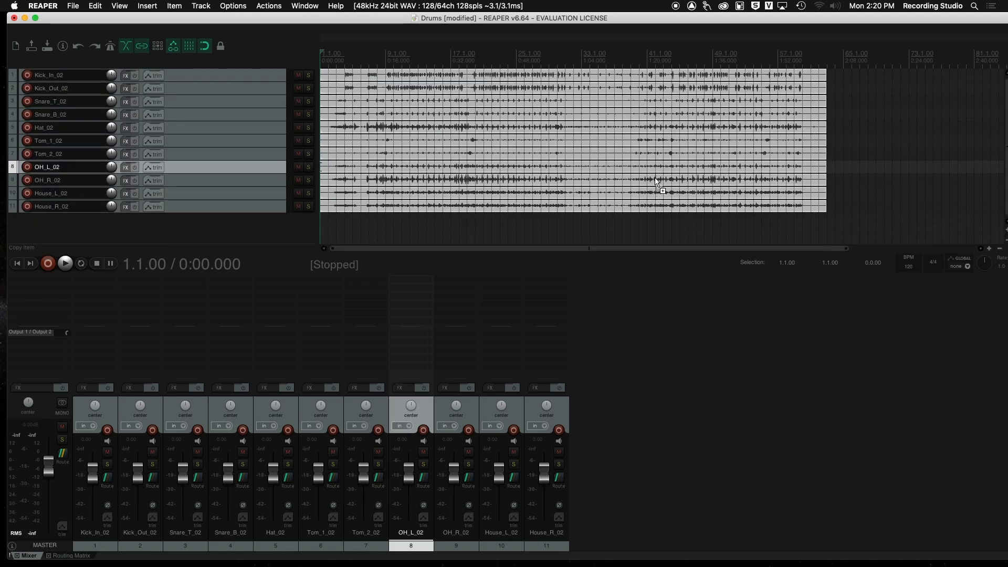
scroll(659, 181, up, 3)
scroll(664, 181, up, 5)
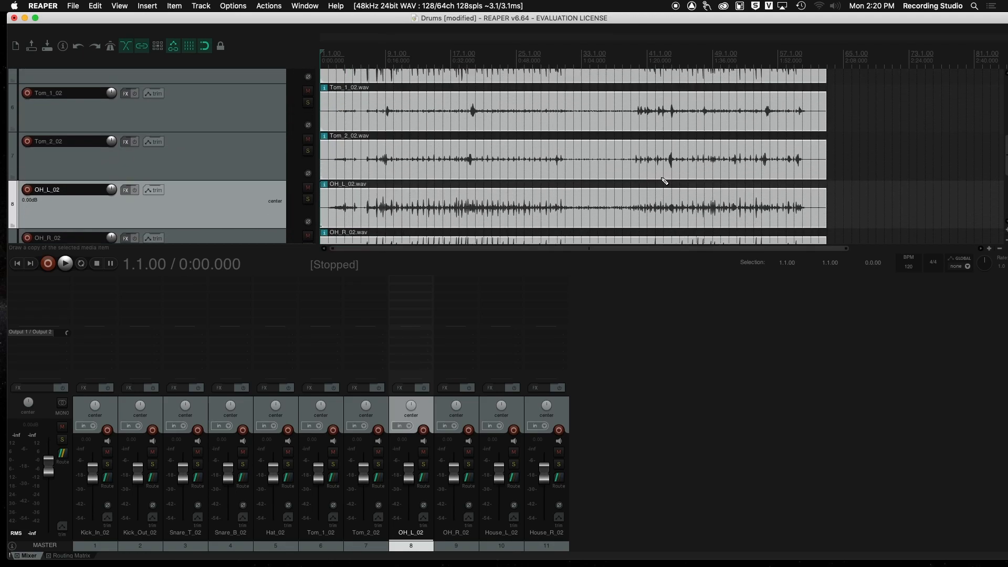
scroll(664, 181, down, 4)
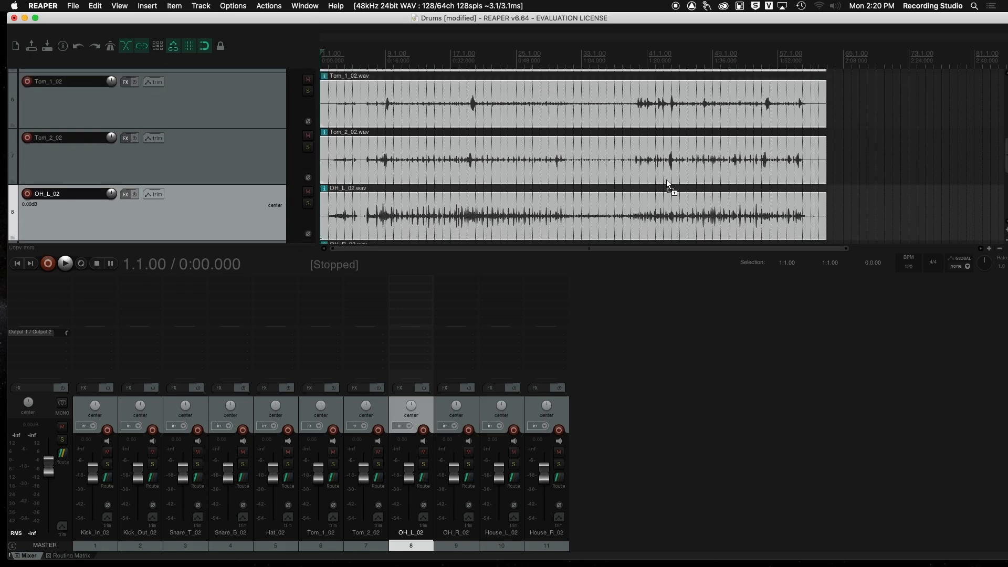
scroll(669, 183, down, 4)
scroll(669, 183, up, 3)
scroll(677, 185, down, 4)
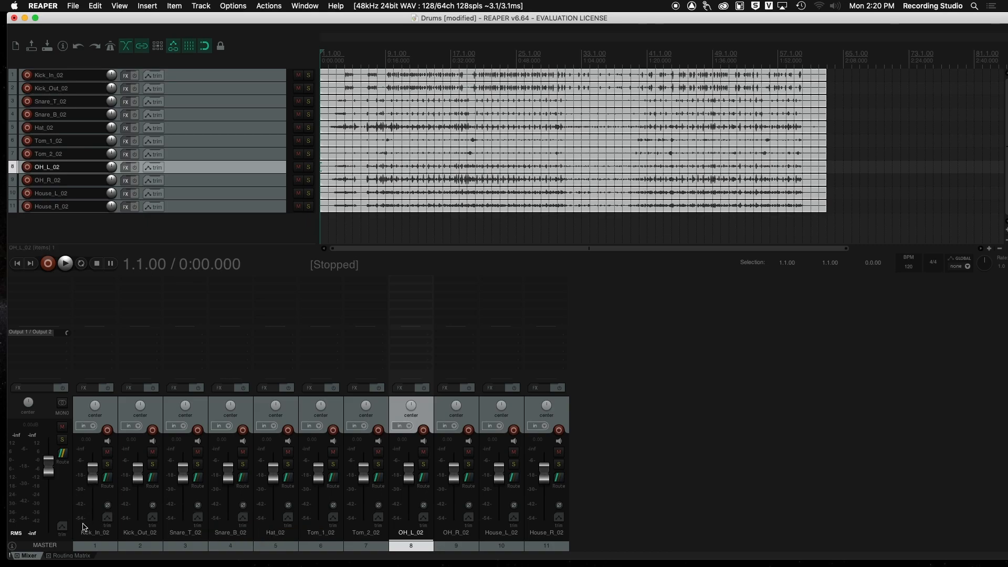
Step: Toggle solos on the kick and snare mixer channels, ending with Kick_In_02 and Kick_Out_02 soloed
click(107, 464)
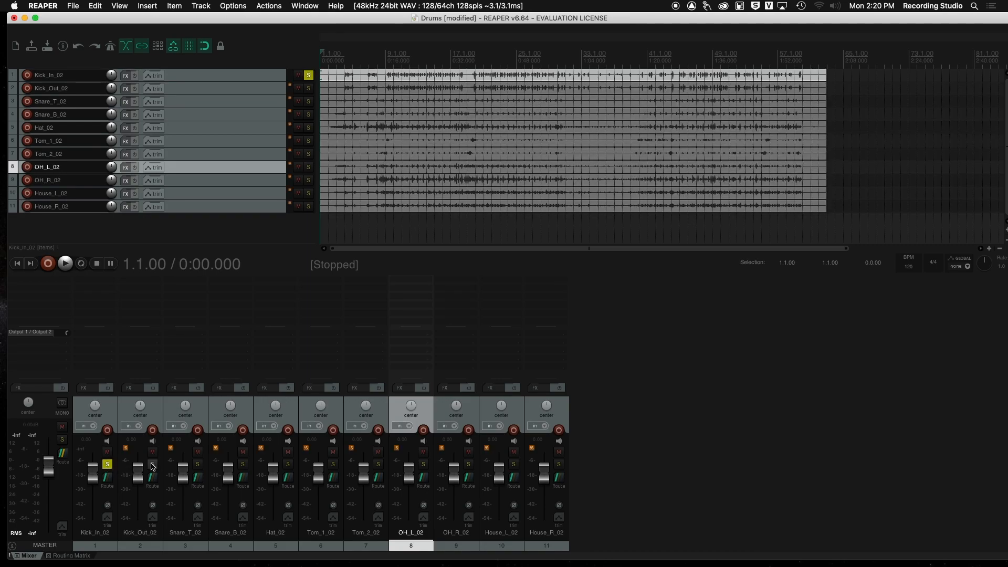
click(152, 464)
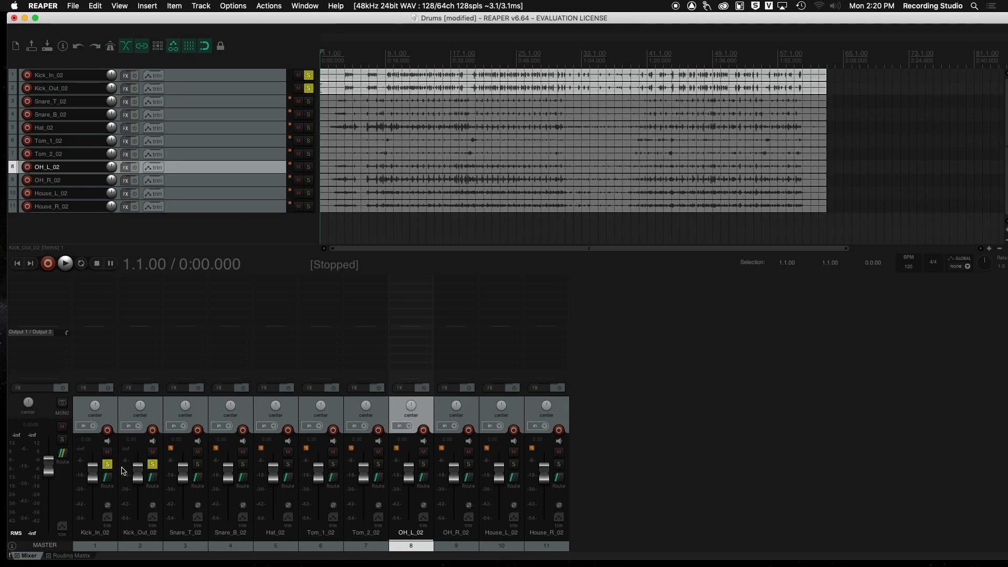
click(198, 464)
click(243, 464)
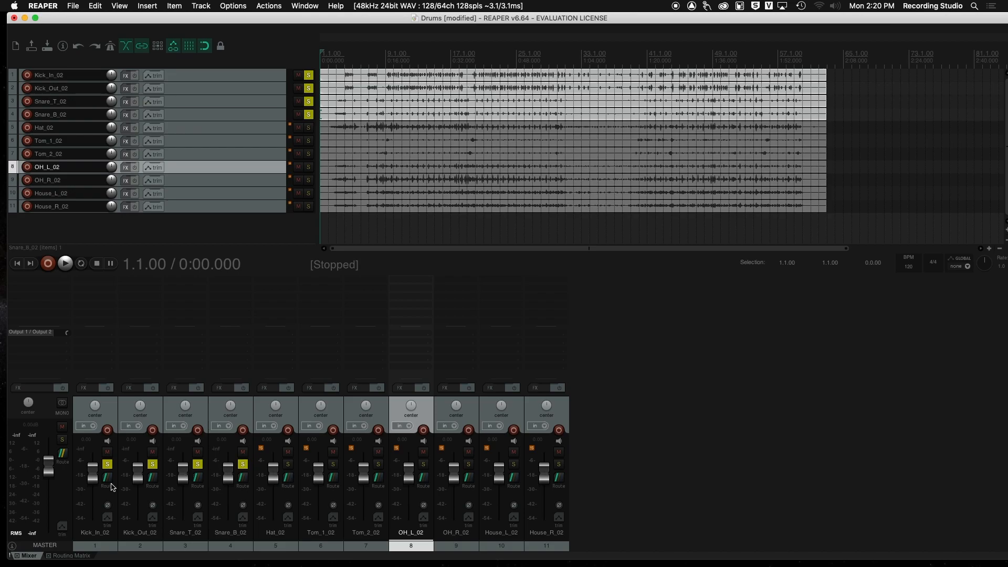
click(152, 464)
click(197, 464)
click(242, 464)
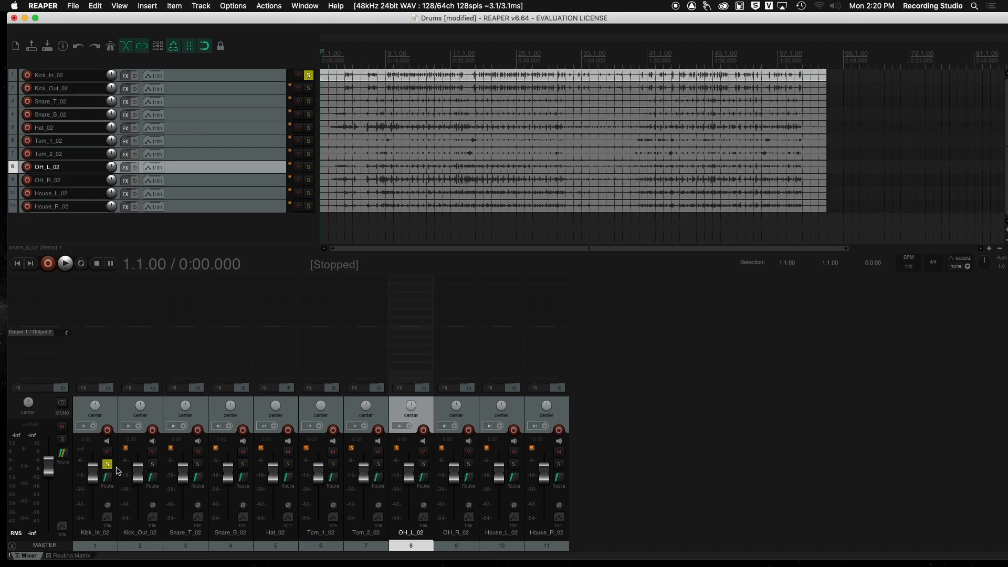
click(153, 464)
click(107, 465)
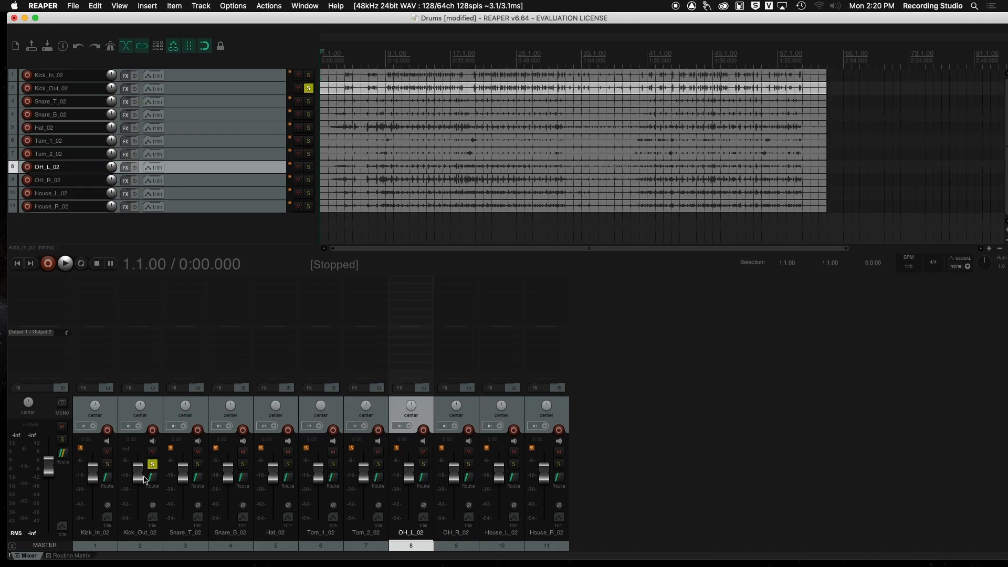
click(108, 464)
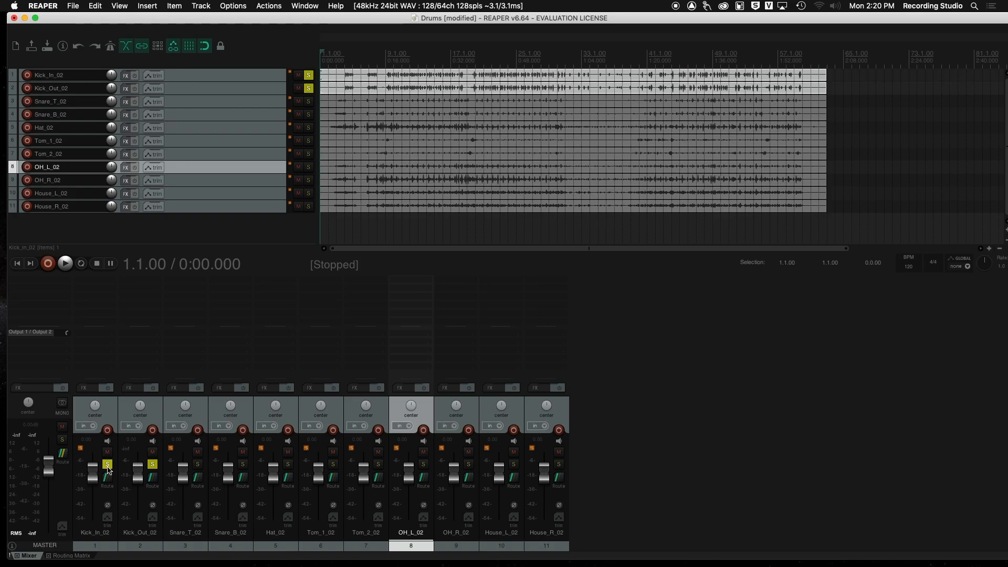
Step: Reset Kick_In_02's fader to 0 dB and add solos on Snare_T_02 and Snare_B_02
click(95, 509)
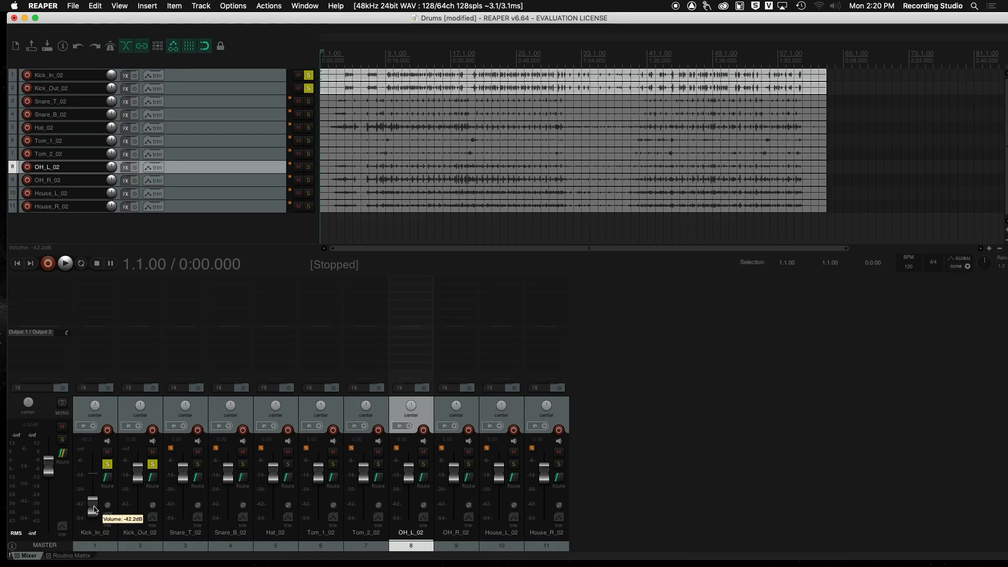
double_click(94, 508)
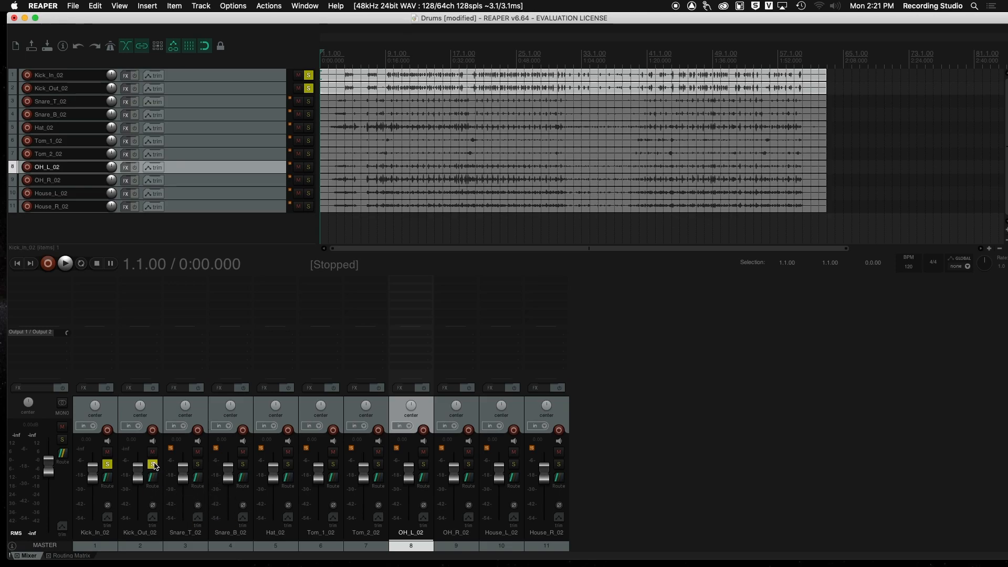
click(198, 464)
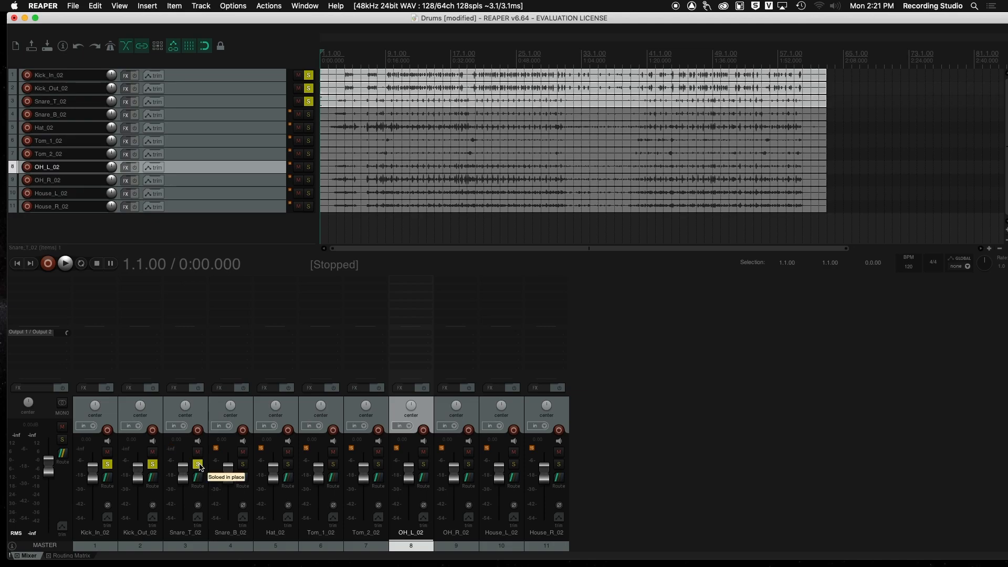
click(242, 464)
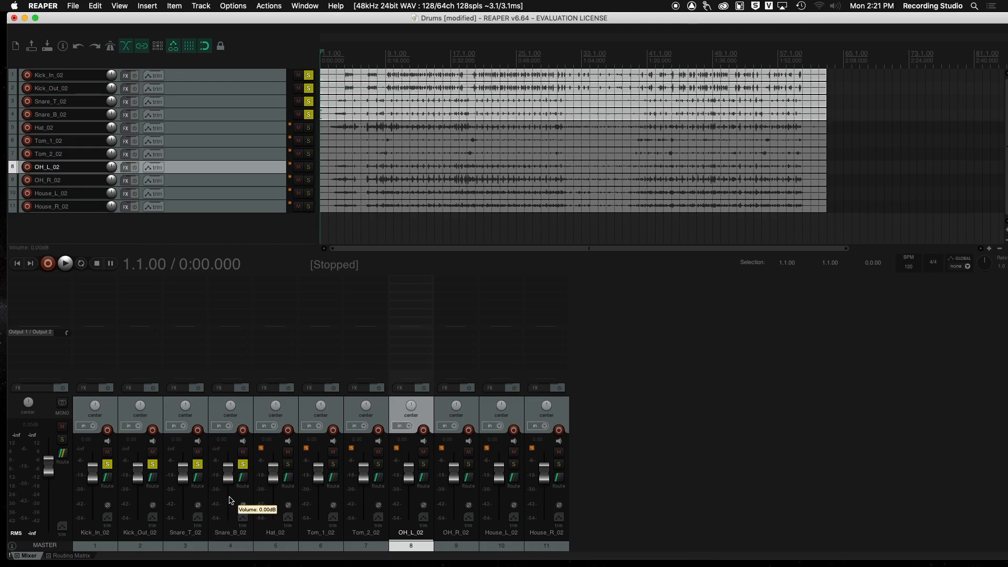
Step: Unsolo both kick channels so only Snare_T_02 and Snare_B_02 stay soloed
click(107, 464)
click(160, 467)
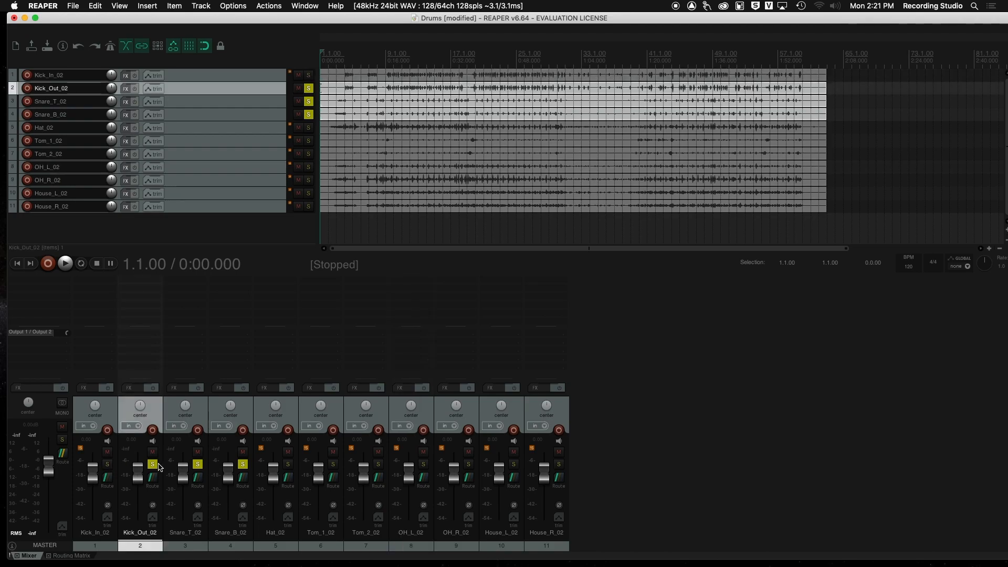
click(152, 465)
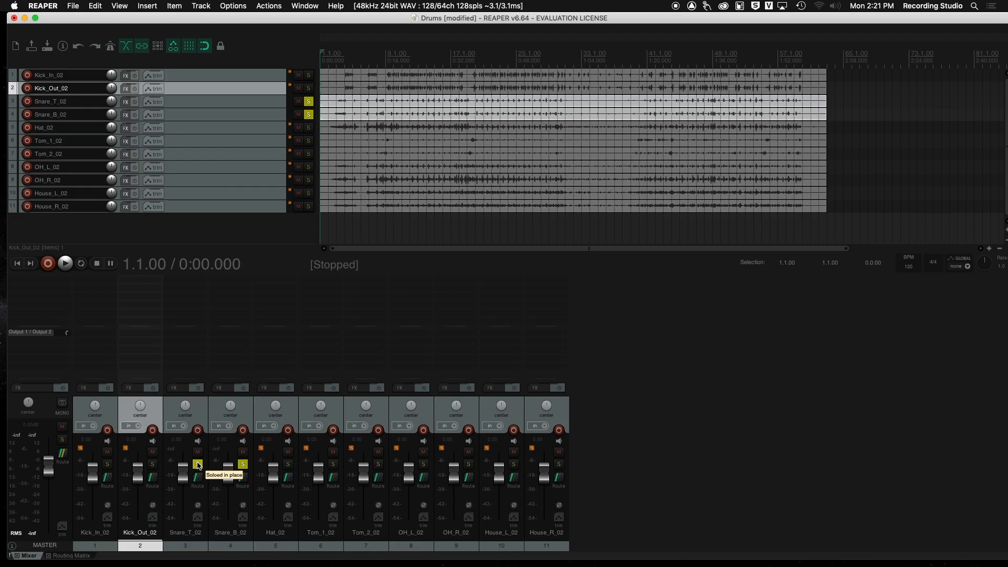
click(197, 464)
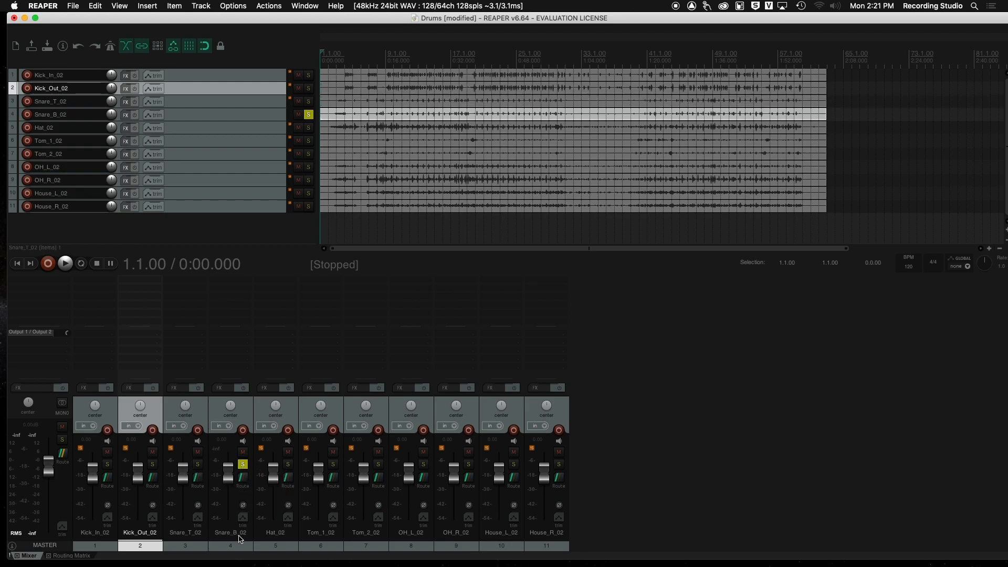
click(192, 495)
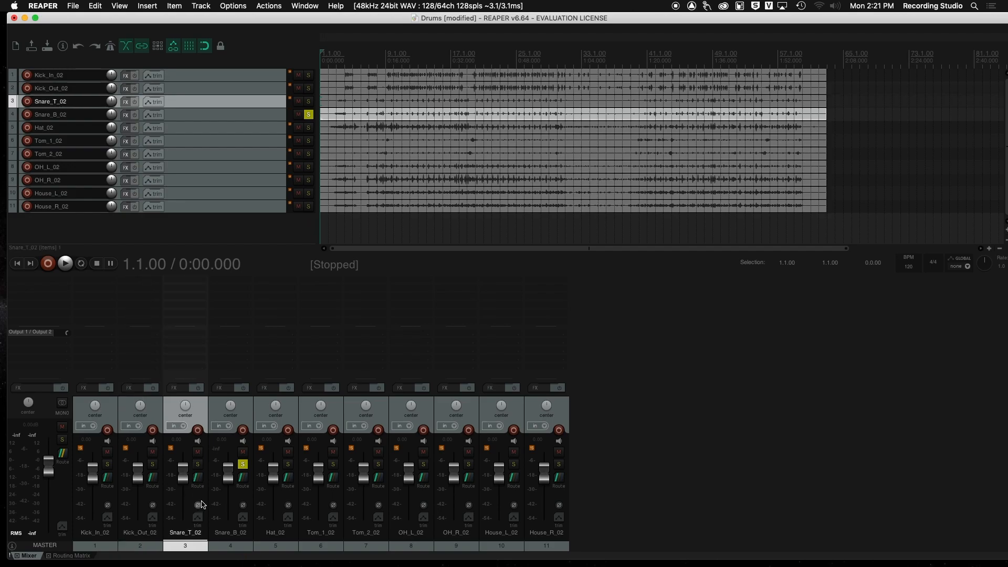
click(197, 464)
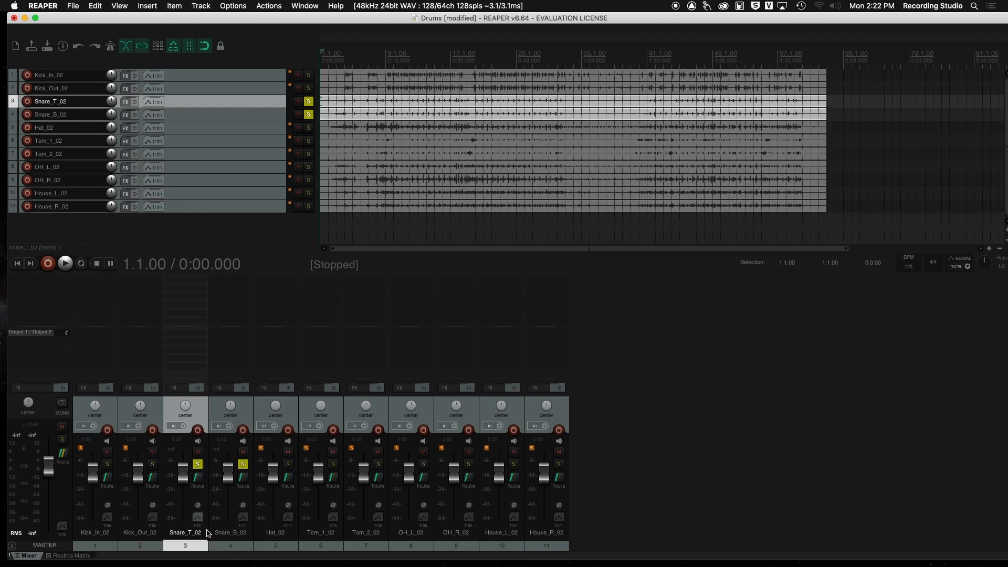
Step: Insert the VST3: Q1 Mono (Waves) EQ on Snare_T_02 from the EQ category and reposition its FX window
double_click(231, 292)
scroll(263, 138, down, 4)
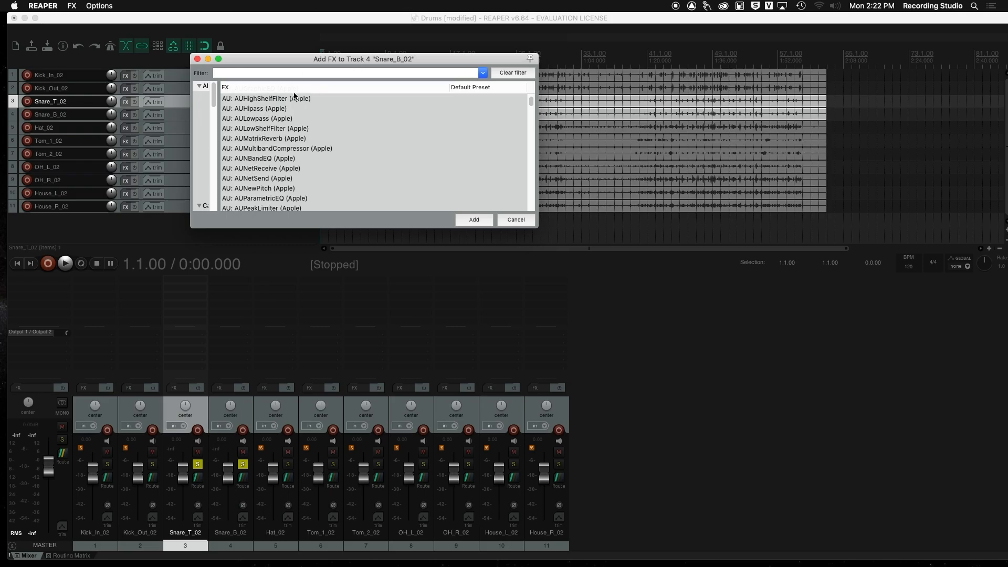
drag(219, 177, 289, 177)
scroll(249, 175, down, 4)
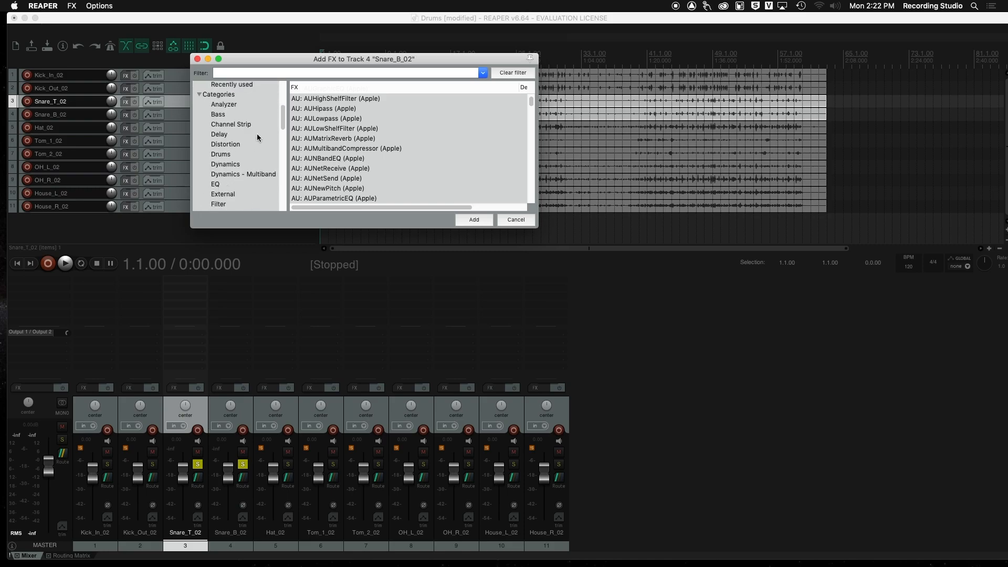
click(223, 184)
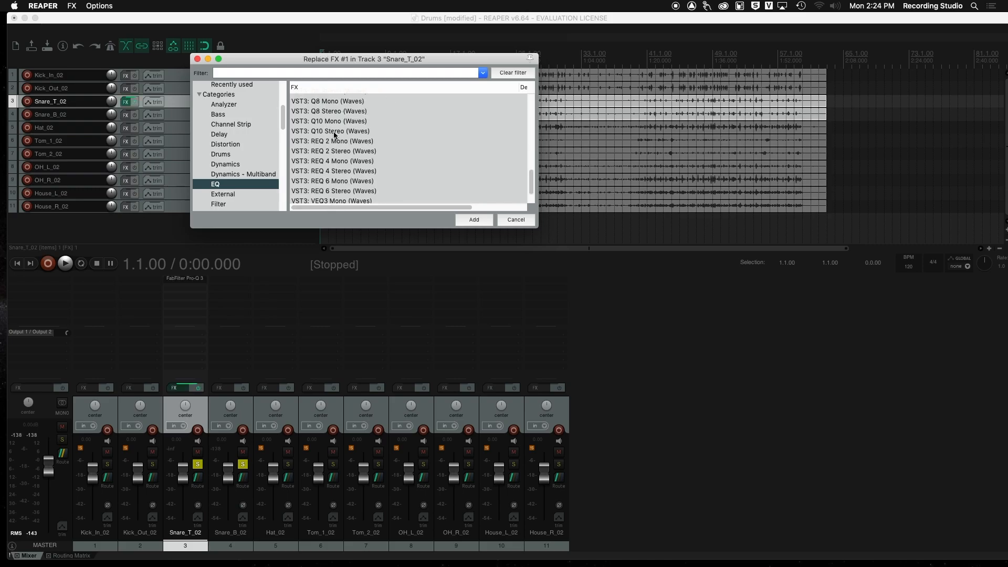
scroll(335, 137, up, 5)
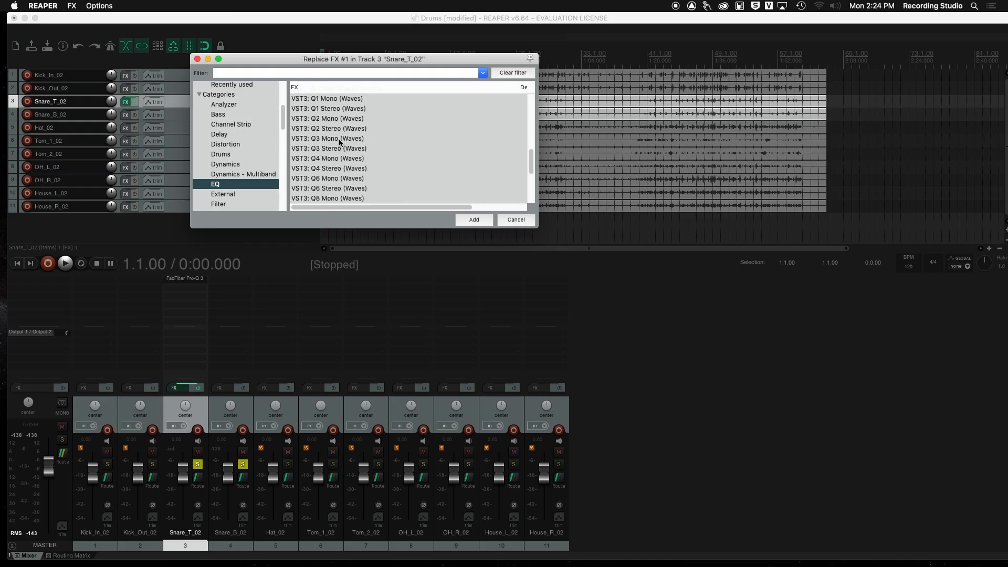
scroll(339, 139, up, 2)
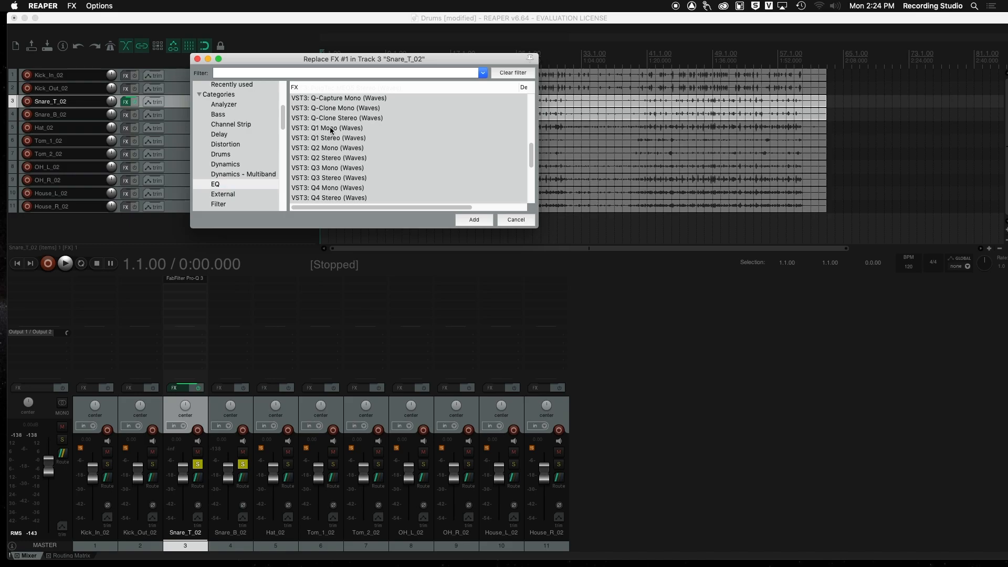
click(331, 129)
click(475, 220)
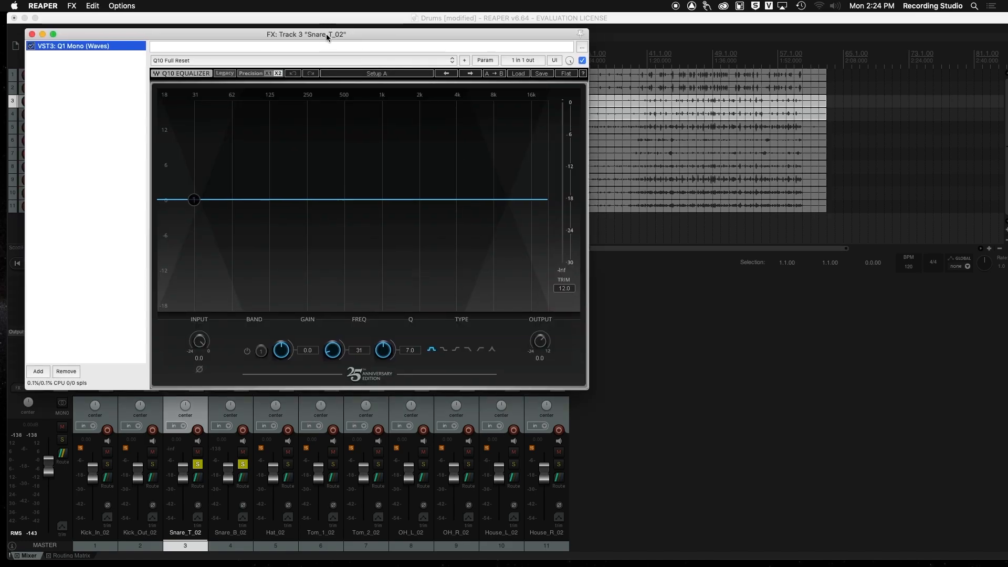
drag(326, 34, 641, 60)
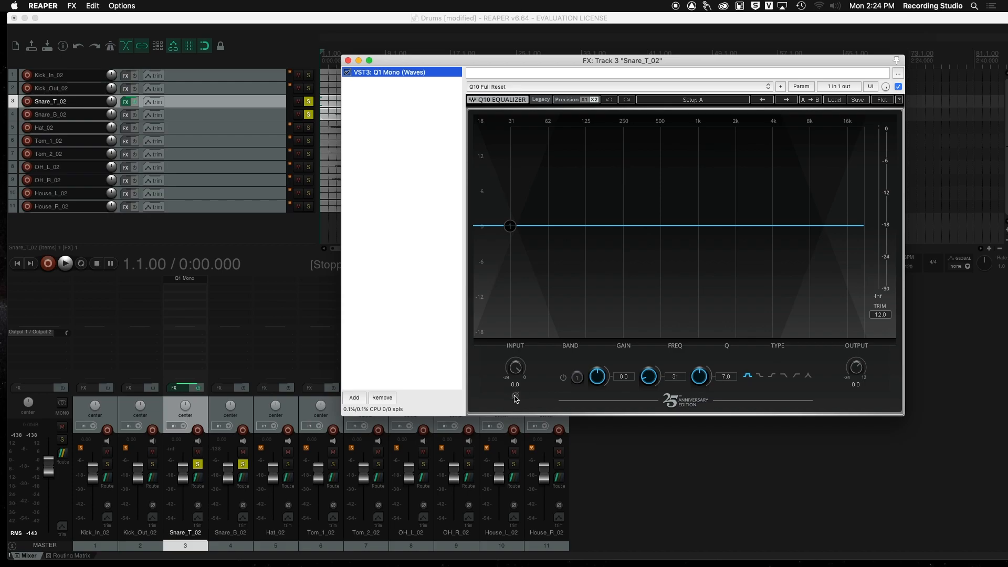
click(515, 397)
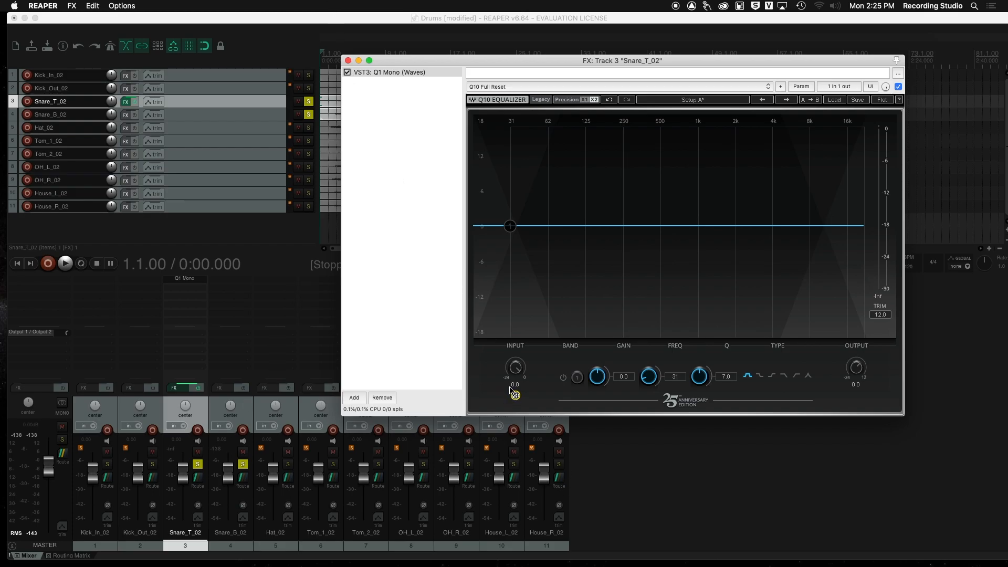
Step: Close the Snare_T_02 FX window and toggle the snare channel solos, ending with both Snare_T_02 and Snare_B_02 soloed
click(348, 61)
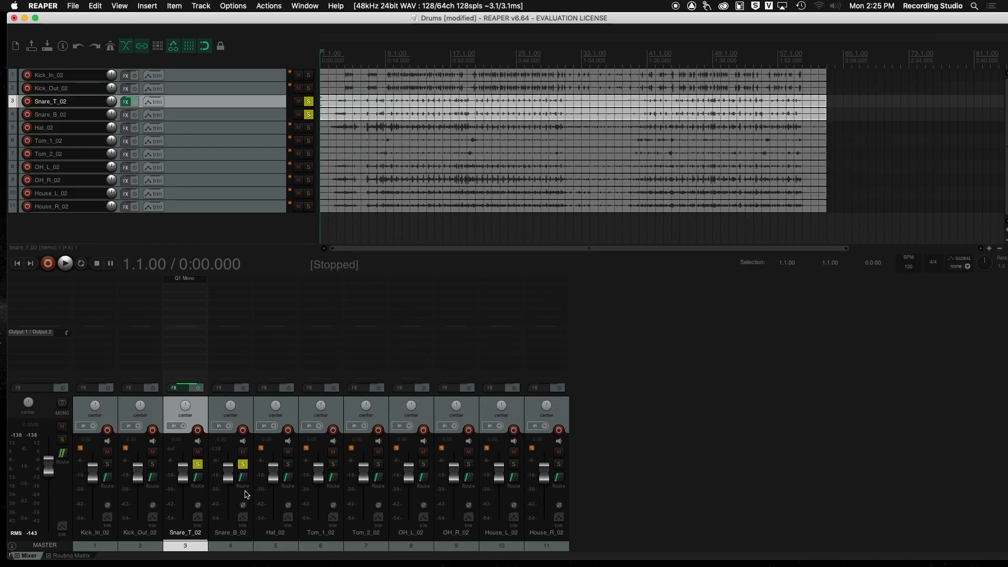
click(198, 466)
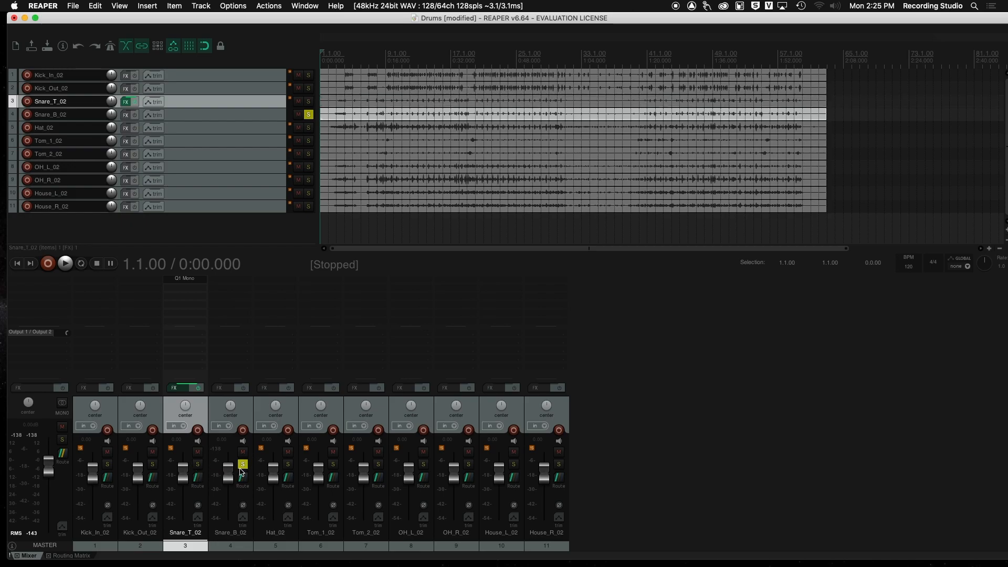
click(197, 464)
click(243, 464)
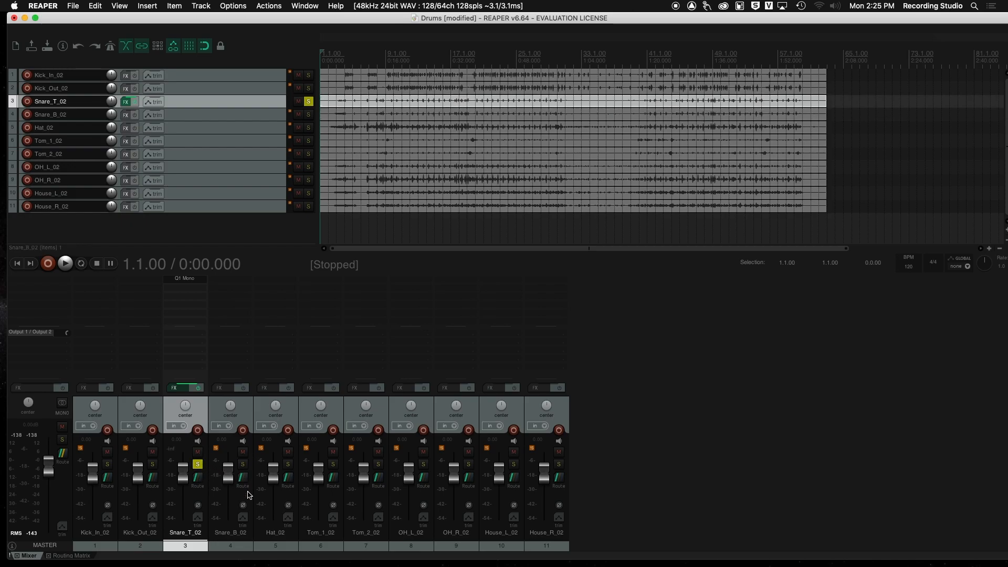
click(243, 464)
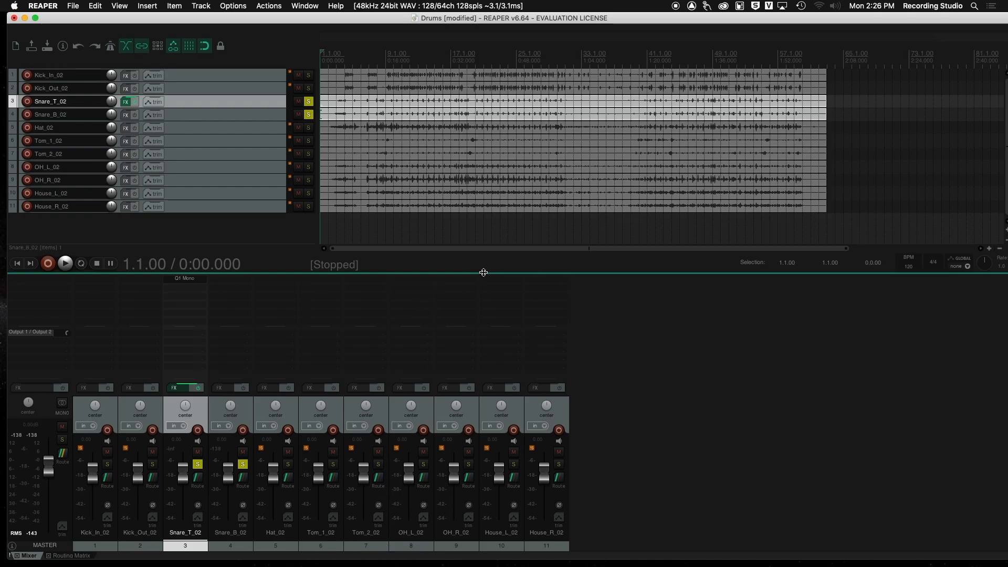
Step: Insert the VST3: Q1 Mono (Waves) EQ on OH_R_02 and reposition its FX window
double_click(449, 284)
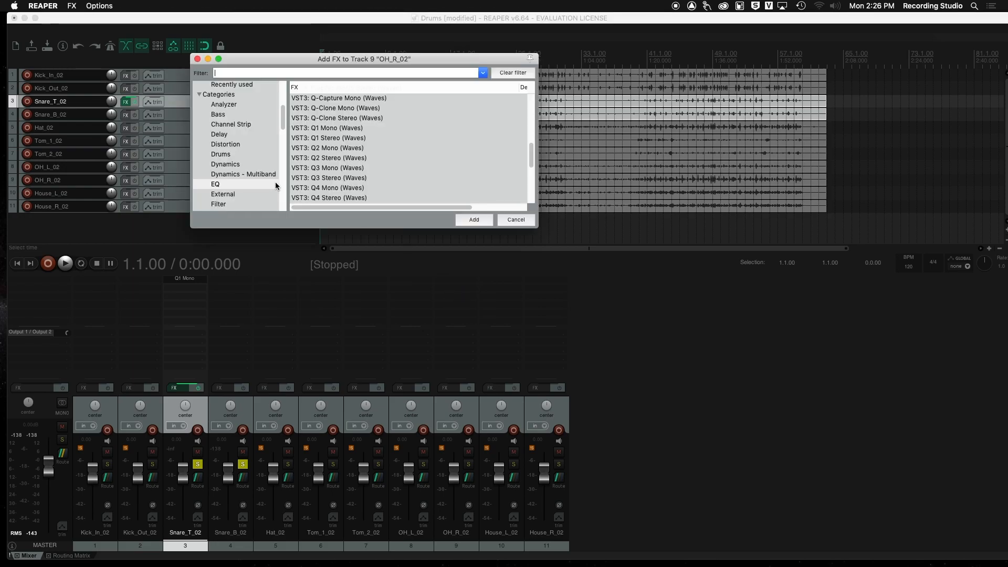
click(330, 128)
click(484, 217)
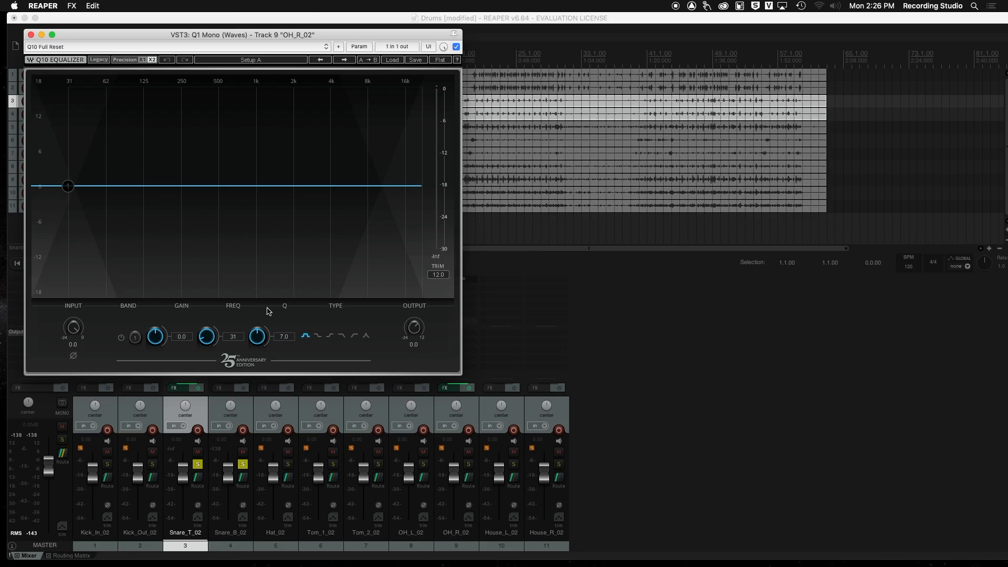
drag(161, 35, 745, 56)
Step: Unsolo both snare channels and solo OH_L_02 and OH_R_02 instead
click(197, 464)
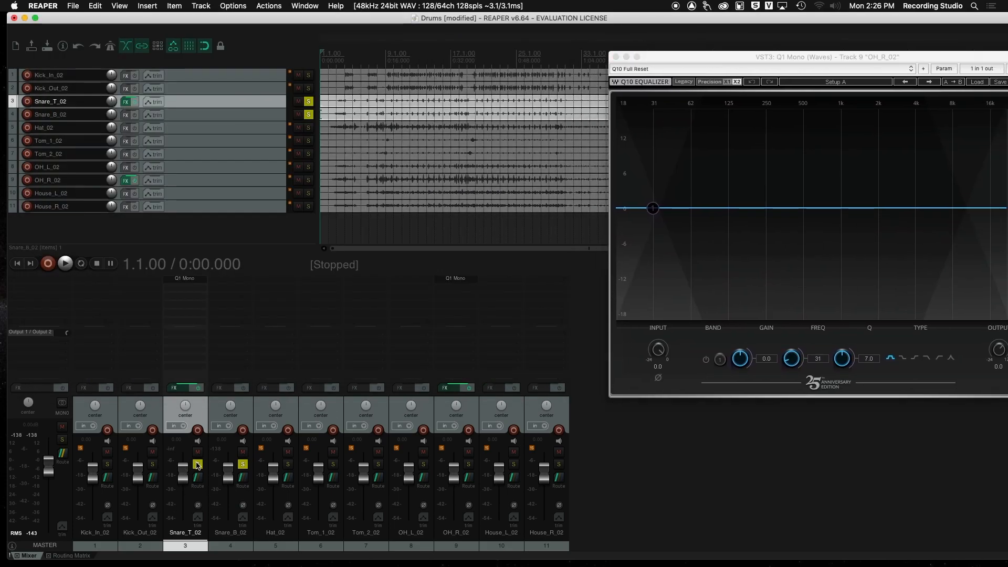
click(242, 464)
click(423, 464)
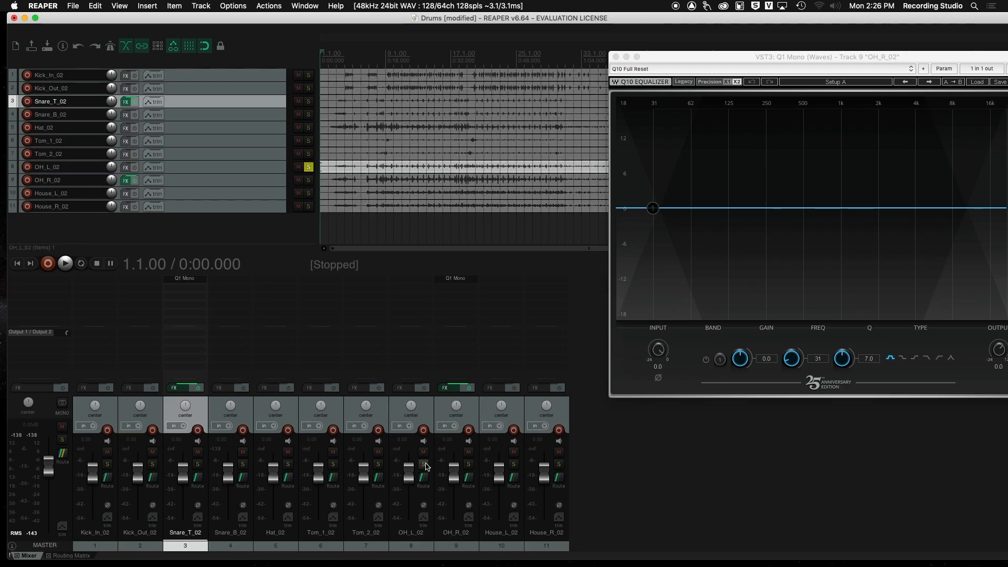
click(468, 463)
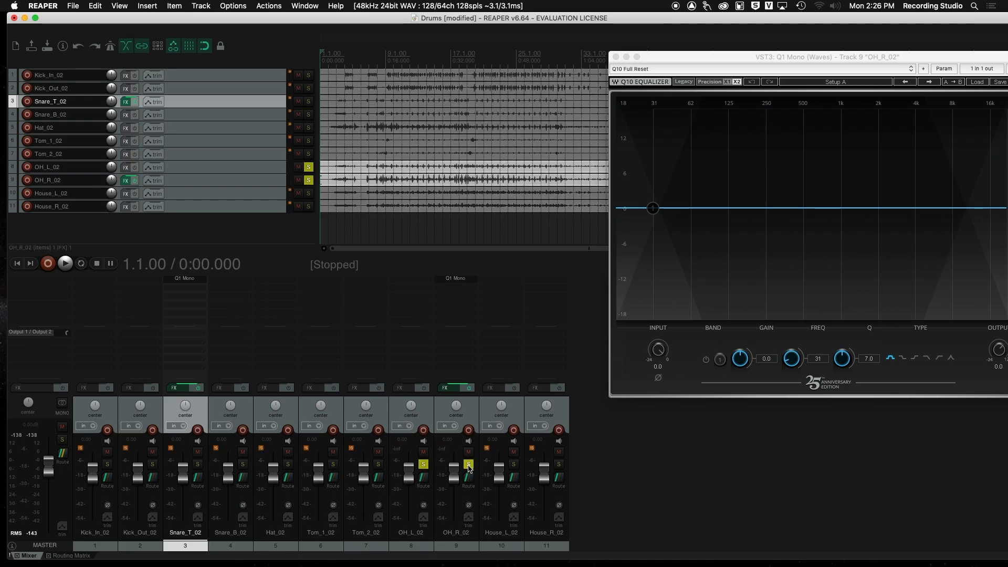
Step: Invert the polarity in OH_R_02's Q1 EQ and close its FX window
click(659, 378)
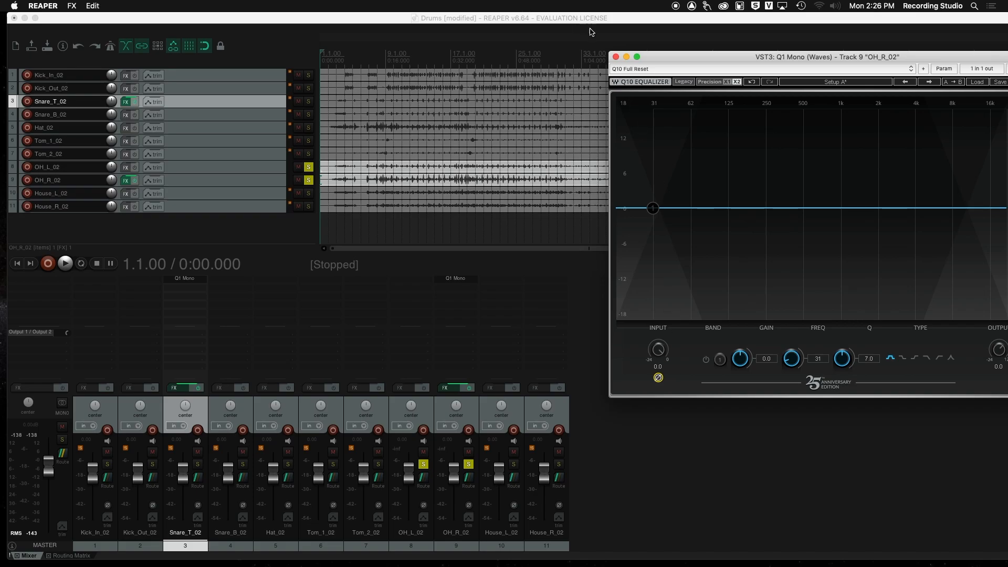
click(616, 56)
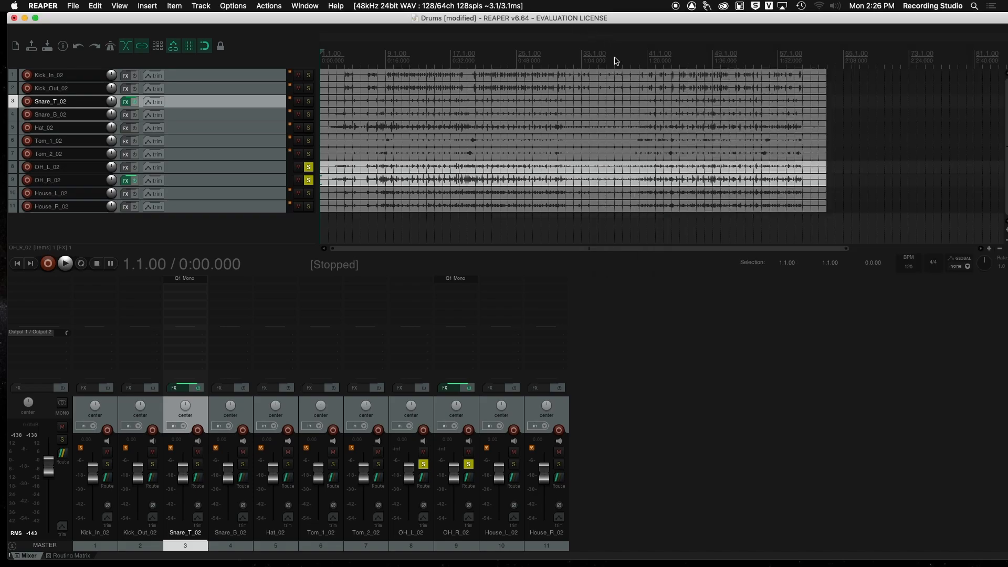
Step: Nudge the House_R_02 and House_L_02 faders and reset both to 0 dB
click(511, 497)
click(540, 497)
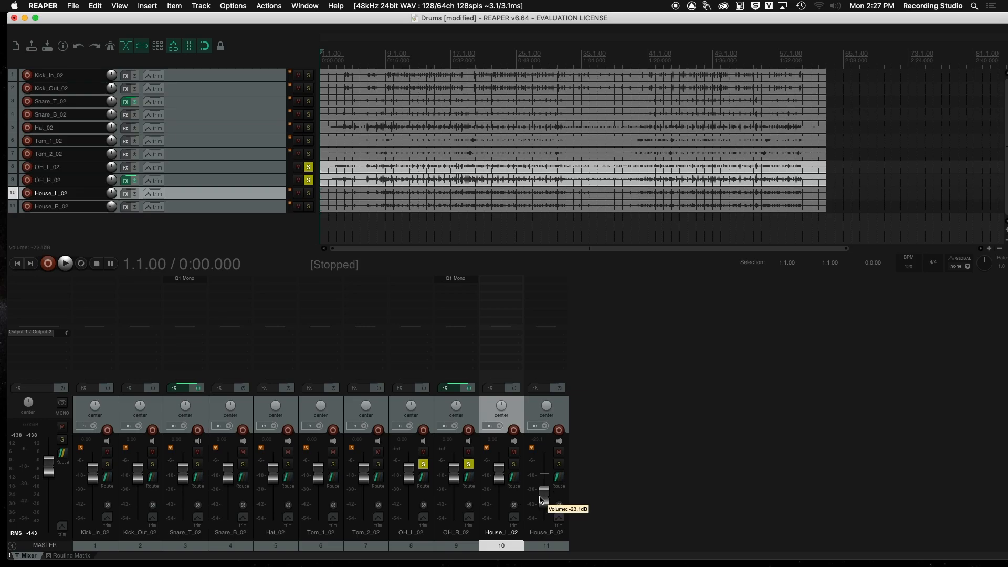
double_click(541, 497)
click(501, 504)
double_click(497, 503)
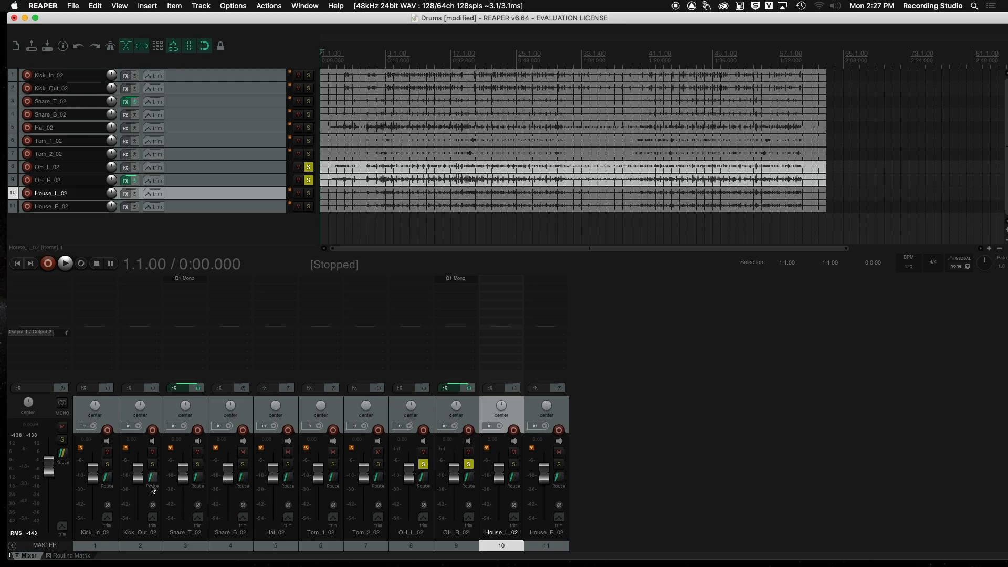
Step: Unsolo both overhead channels and capture a screenshot of the mixer area
click(423, 464)
click(468, 464)
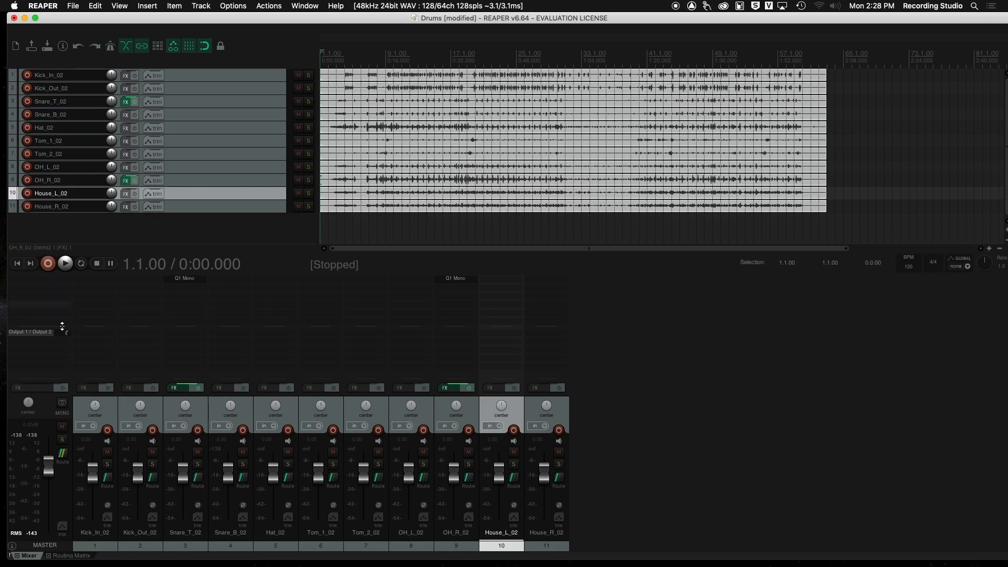
key(super+shift+4)
drag(4, 16, 845, 557)
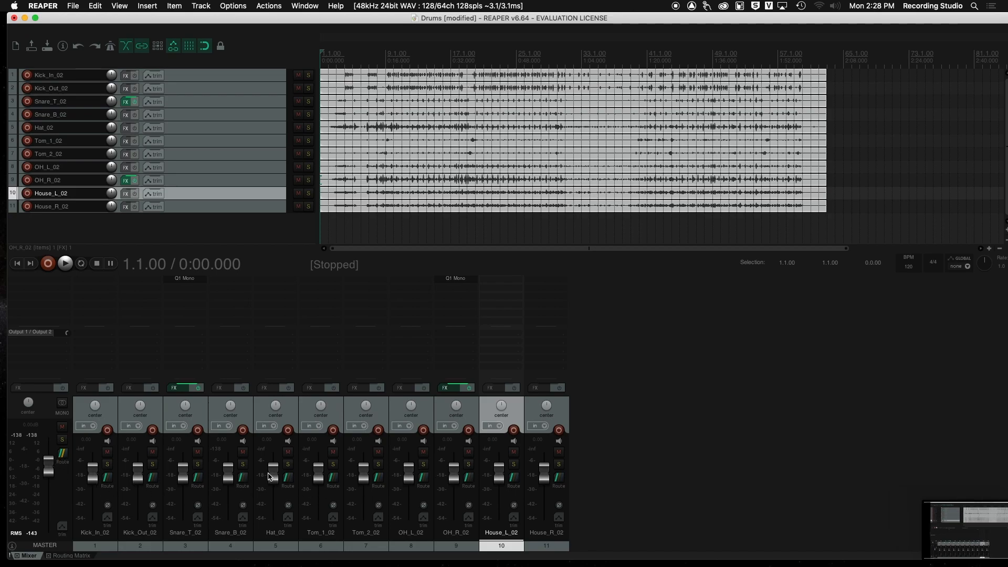
Step: Pull down the Hat_02, Snare_T_02, Snare_B_02, Tom_1_02 and Tom_2_02 faders for a rough balance, keeping OH_L_02 at 0 dB
drag(409, 478, 408, 479)
double_click(408, 479)
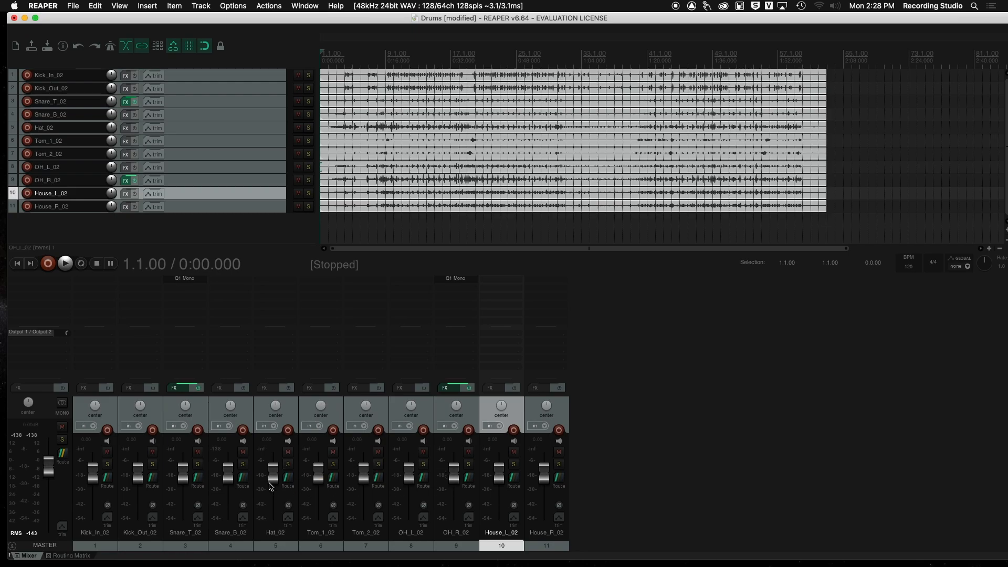
drag(274, 475, 280, 535)
drag(182, 472, 183, 518)
drag(227, 476, 228, 499)
drag(183, 493, 184, 497)
drag(322, 482, 365, 491)
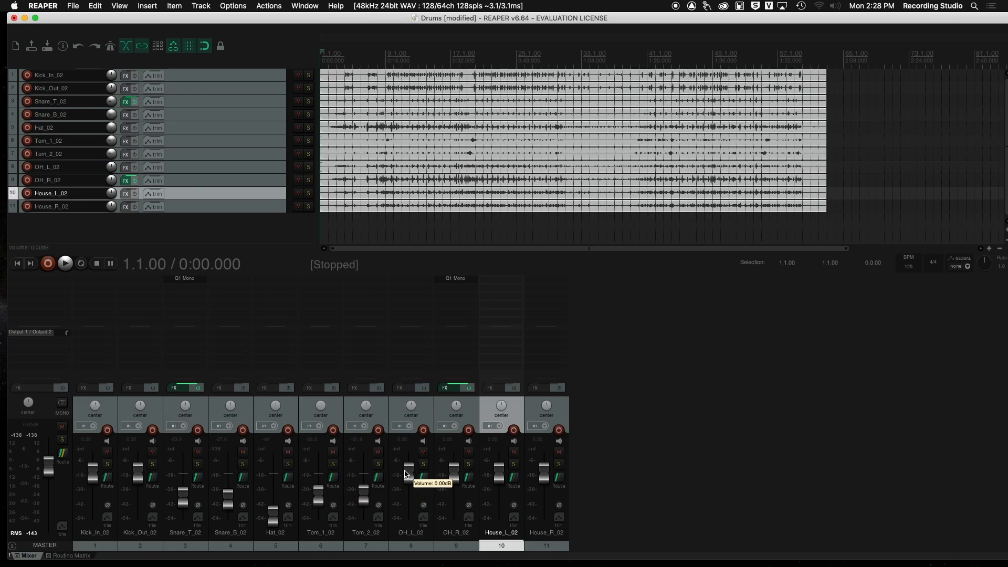
drag(455, 466, 454, 466)
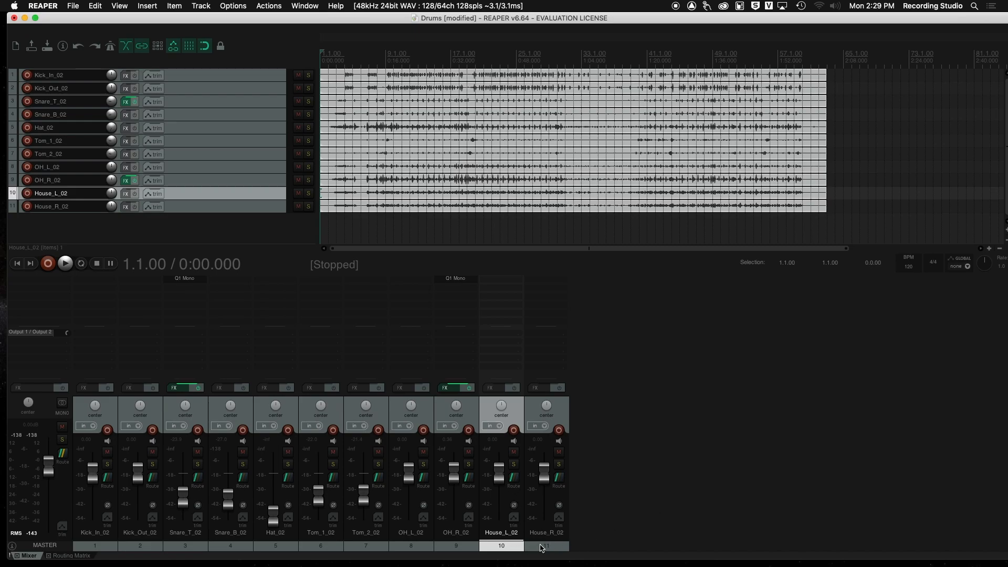
Step: Select both House channels and nudge House_R_02's fader, resetting it to 0 dB
shift+click(541, 549)
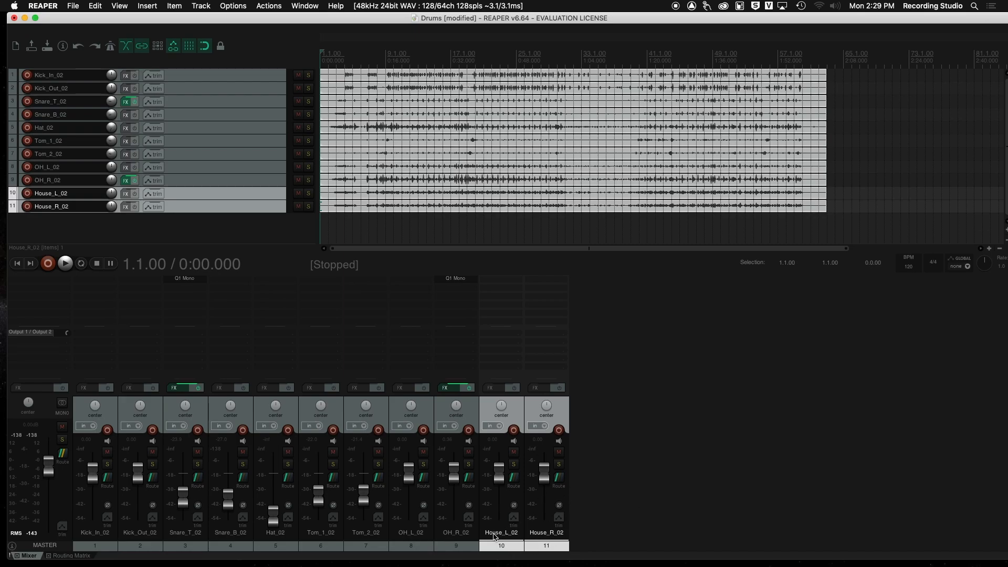
mouse_move(544, 475)
mouse_down()
mouse_move(542, 510)
mouse_move(543, 470)
mouse_move(543, 507)
mouse_move(544, 483)
mouse_up()
double_click(544, 480)
super+click(512, 545)
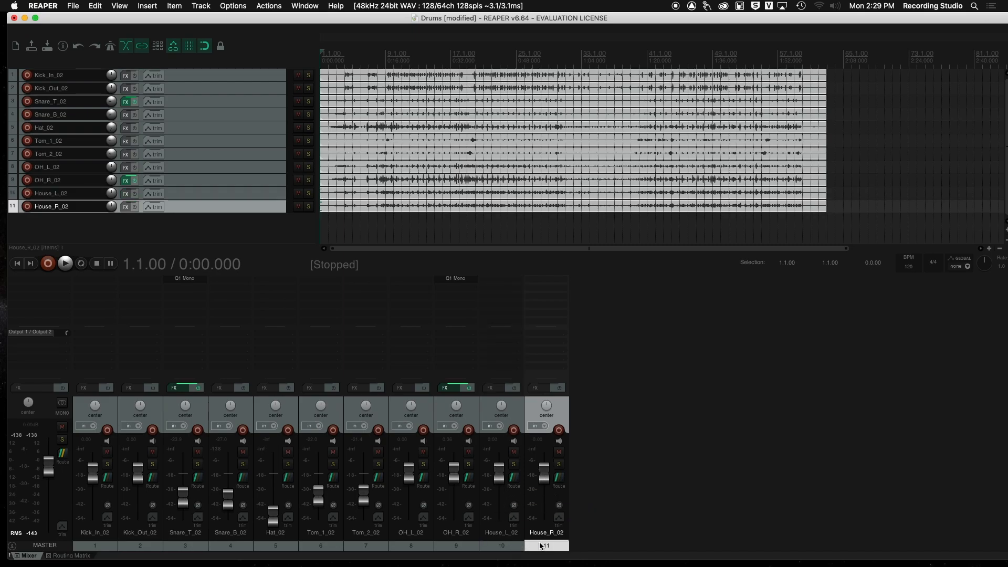
super+click(508, 548)
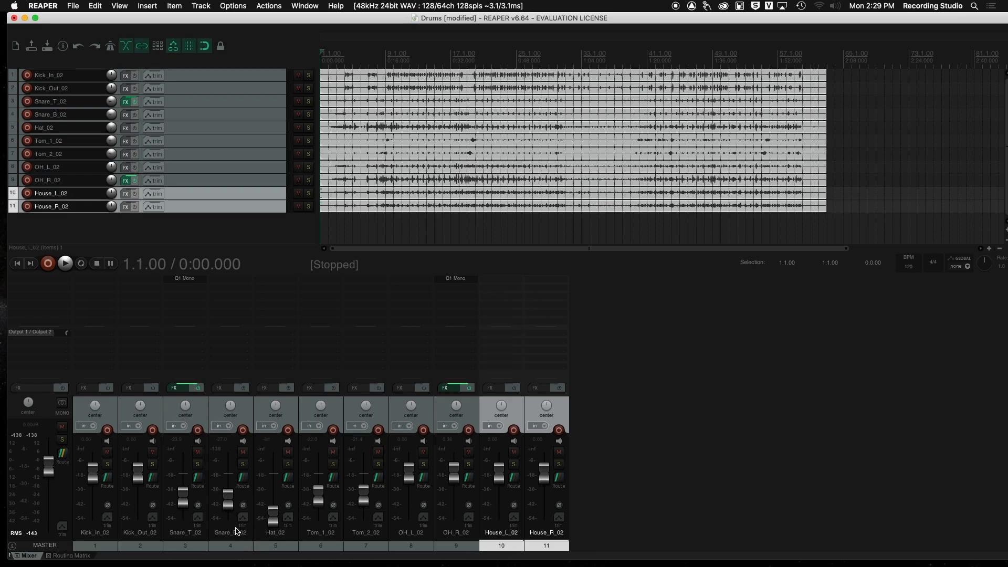
Step: Add both kick channels to the selection, lower their faders together, and reset them to 0 dB
super+click(140, 548)
super+click(109, 547)
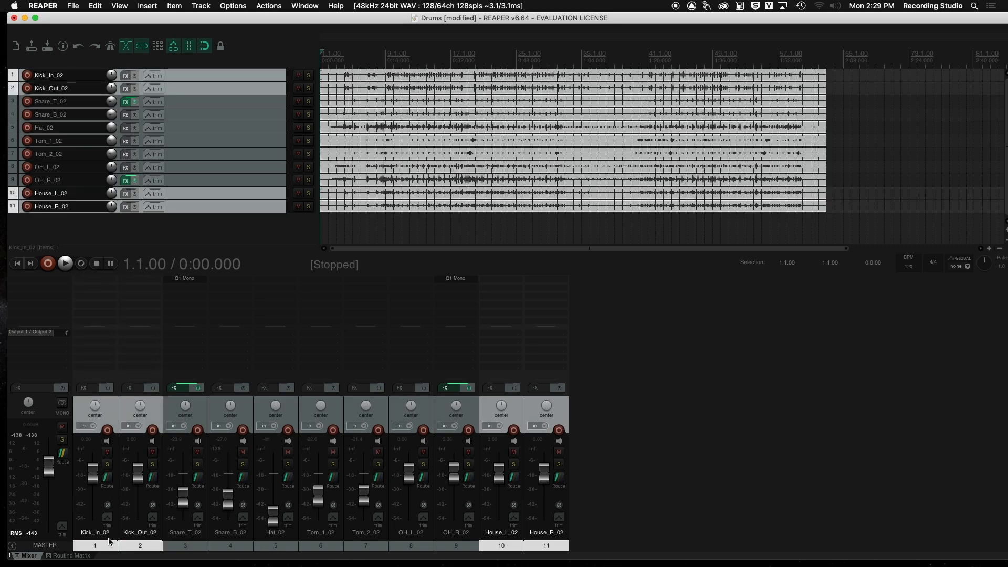
drag(137, 472, 138, 515)
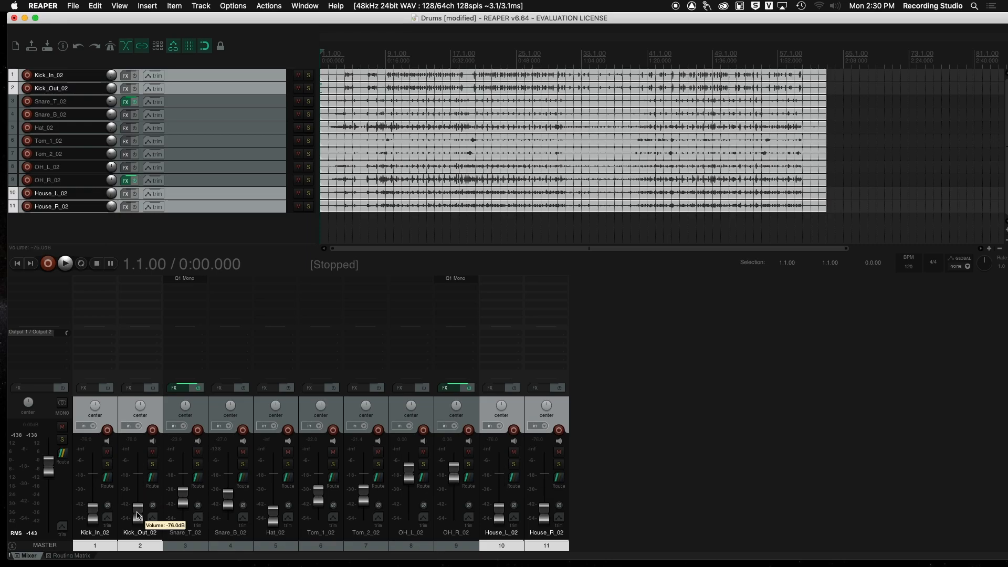
double_click(138, 515)
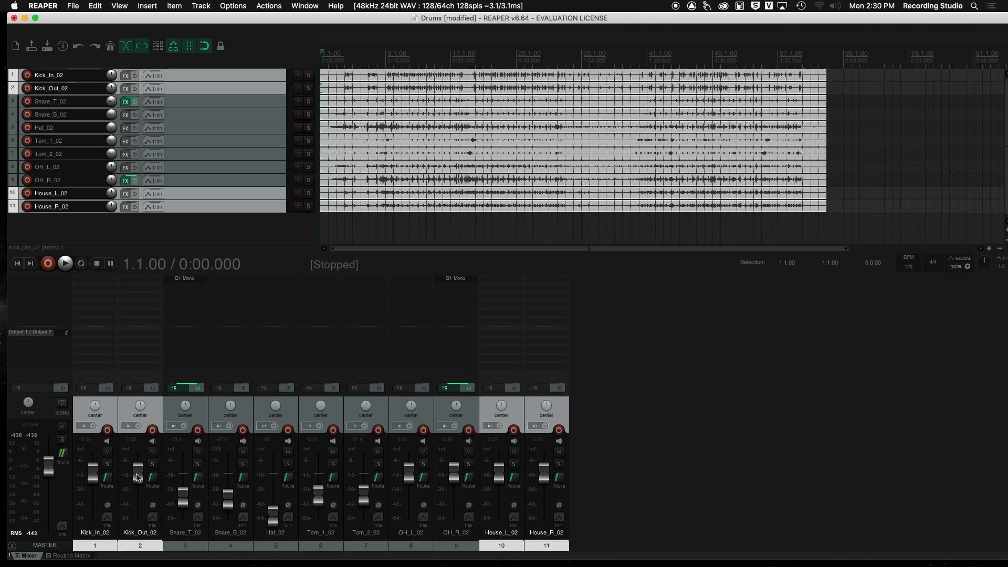
mouse_move(138, 477)
mouse_move(544, 472)
mouse_down()
mouse_move(546, 531)
mouse_move(542, 467)
mouse_up()
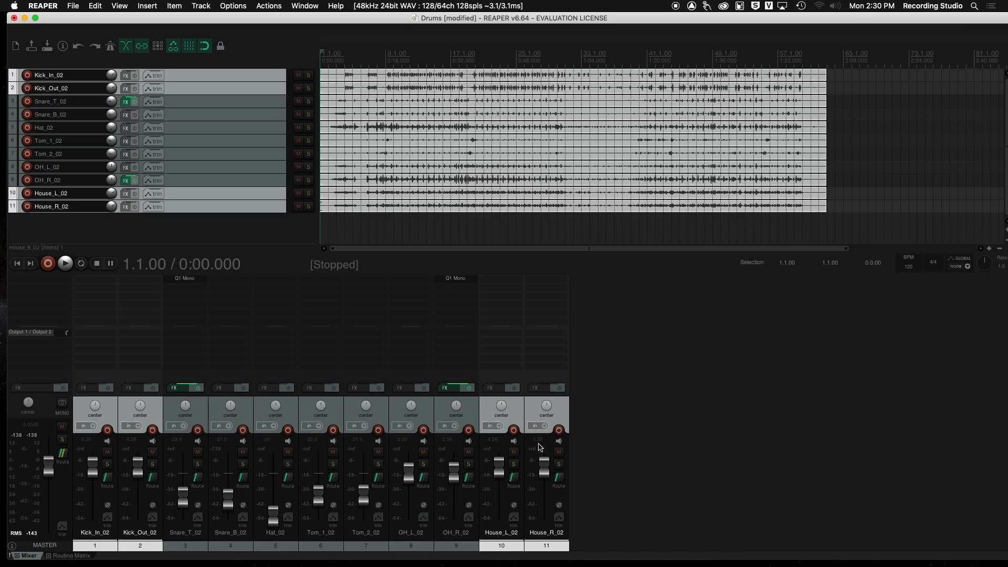
drag(547, 469, 548, 476)
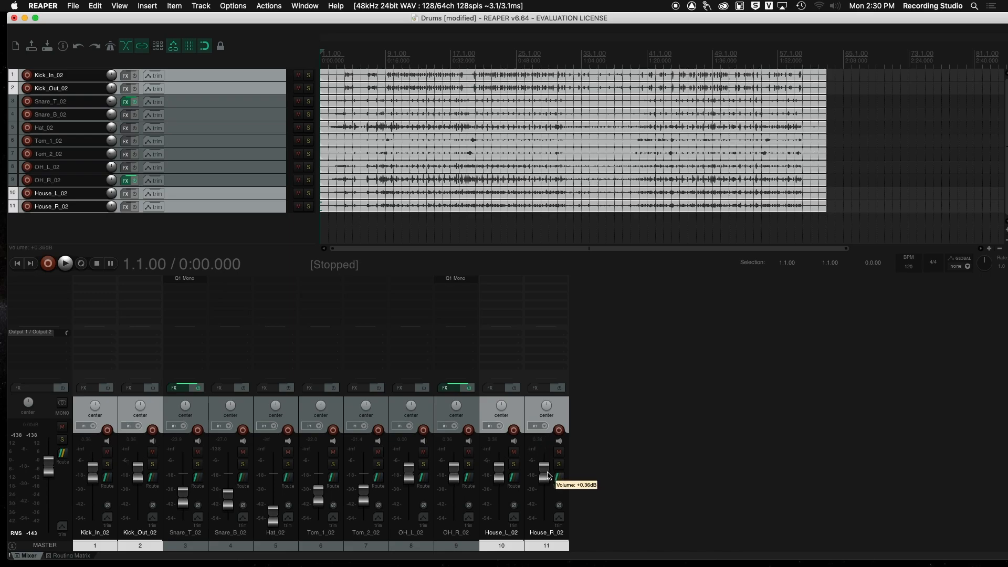
double_click(547, 475)
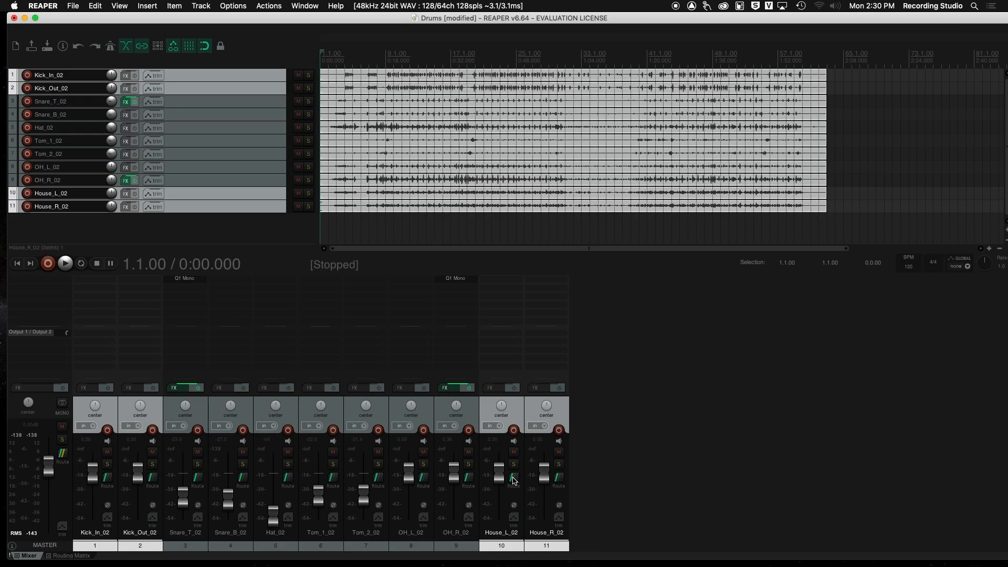
Step: Pan OH_L_02 hard left to 100%L and OH_R_02 hard right to 100%R
mouse_move(548, 478)
drag(413, 408, 456, 400)
double_click(411, 407)
double_click(456, 405)
drag(412, 405, 412, 451)
drag(457, 407, 457, 367)
Step: Pan House_L_02 hard left to 100%L and House_R_02 hard right to 100%R
drag(502, 408, 502, 460)
drag(502, 411, 501, 315)
drag(501, 405, 501, 421)
mouse_move(501, 405)
mouse_down()
mouse_move(501, 392)
mouse_move(504, 405)
mouse_up()
double_click(503, 405)
click(469, 546)
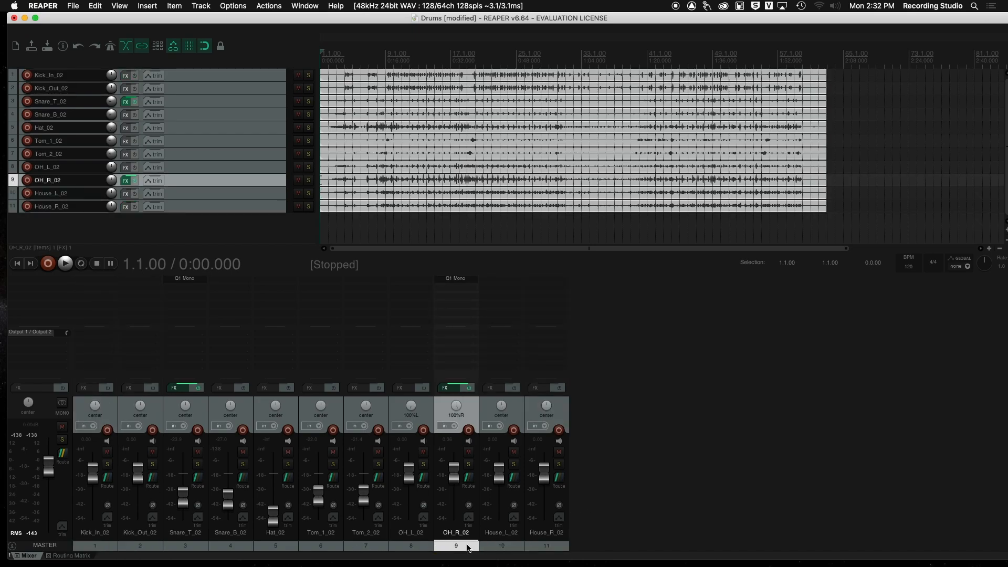
click(502, 548)
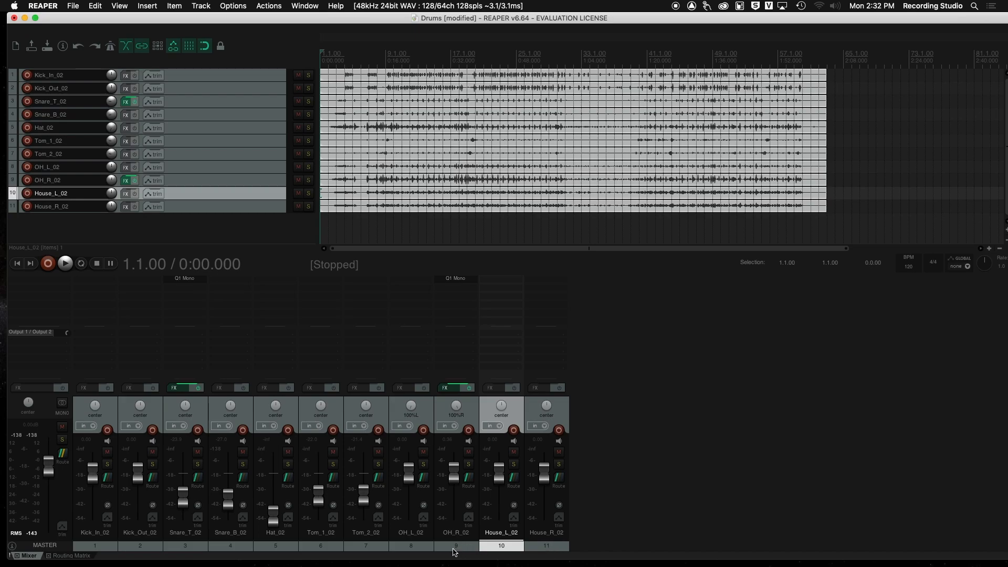
shift+click(546, 546)
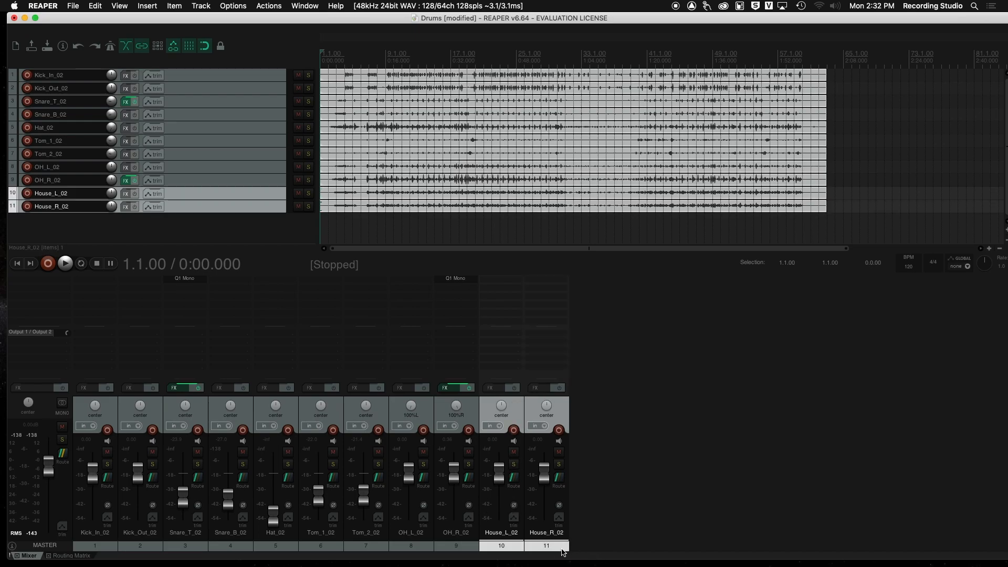
click(552, 549)
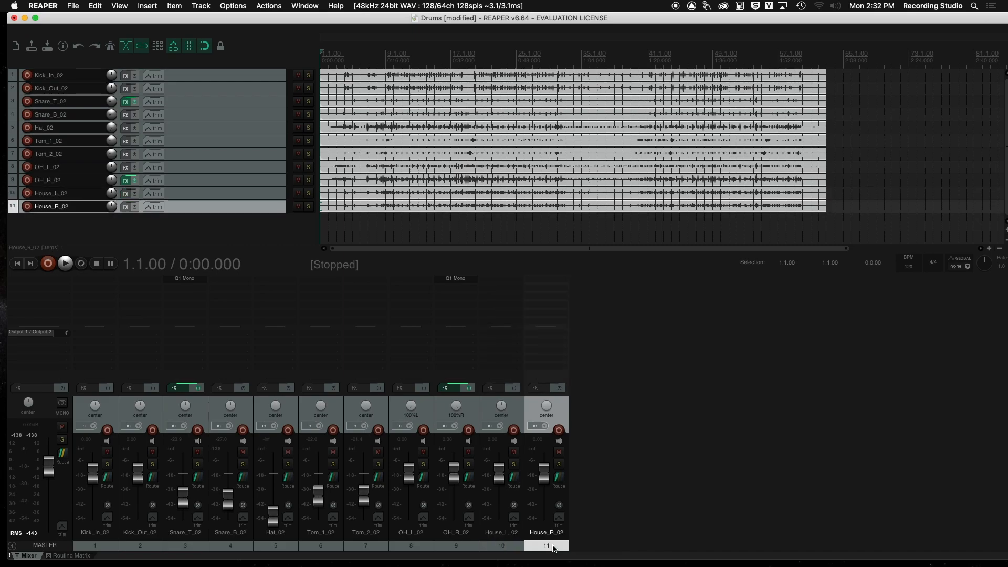
drag(549, 411, 502, 405)
drag(498, 405, 497, 407)
Step: Pan Tom_1_02 to about 44%L and Tom_2_02 to about 30%R
drag(322, 411, 323, 413)
drag(322, 408, 322, 411)
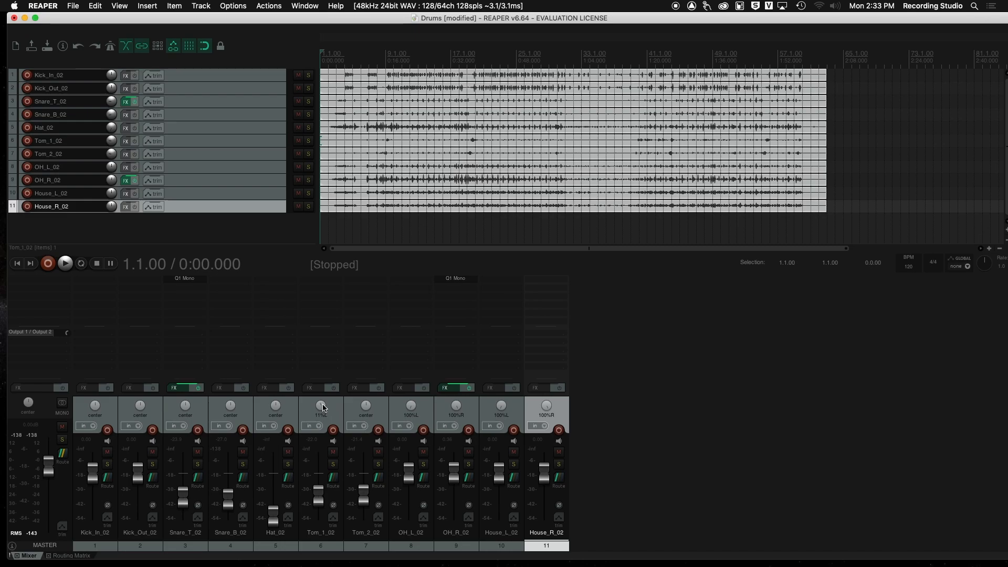
drag(313, 413, 312, 416)
drag(322, 405, 322, 407)
click(366, 404)
drag(365, 402, 366, 389)
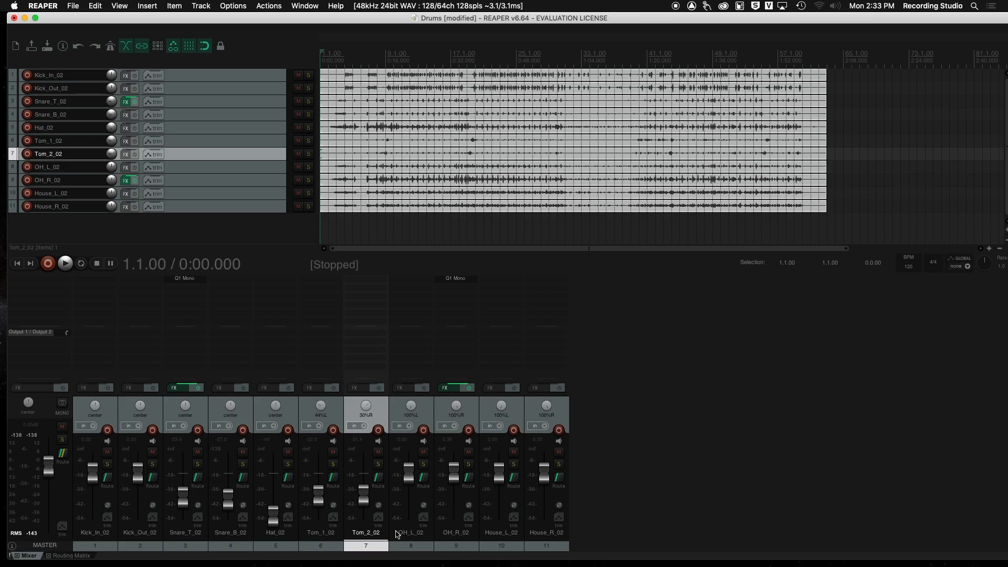
Step: Pan Hat_02 to about 42%R and place the edit cursor at bar 12 on Kick_In_02
drag(275, 405, 275, 397)
drag(276, 394, 275, 396)
click(409, 75)
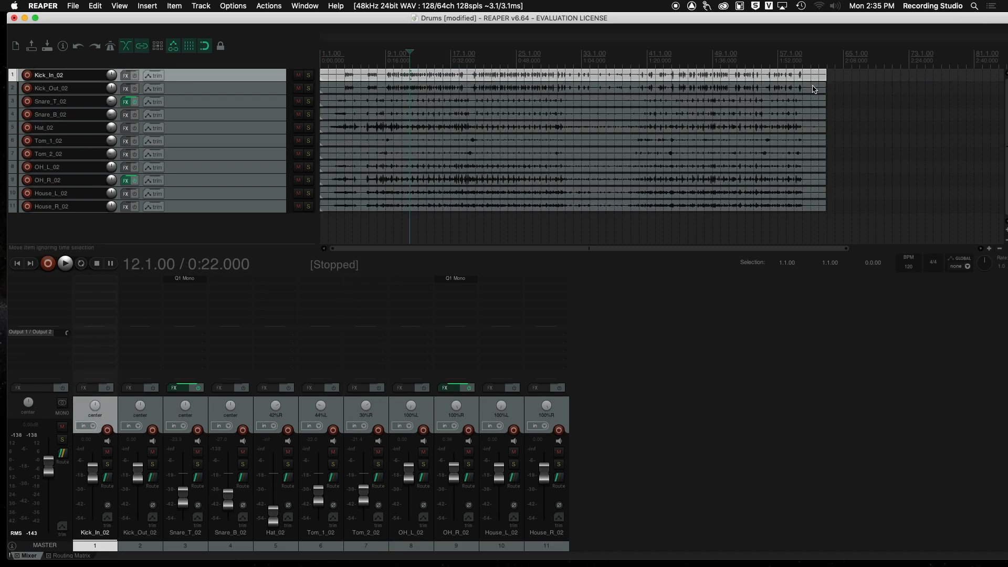
Step: Render the master mix of the entire project to Drums.wav as a 16 bit PCM WAV file
click(73, 5)
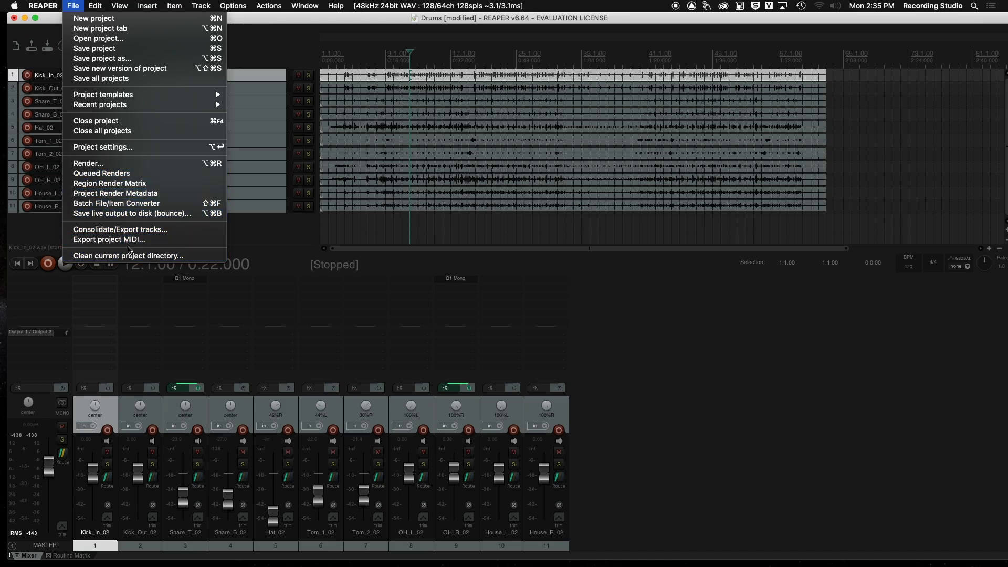
click(98, 165)
drag(188, 60, 634, 114)
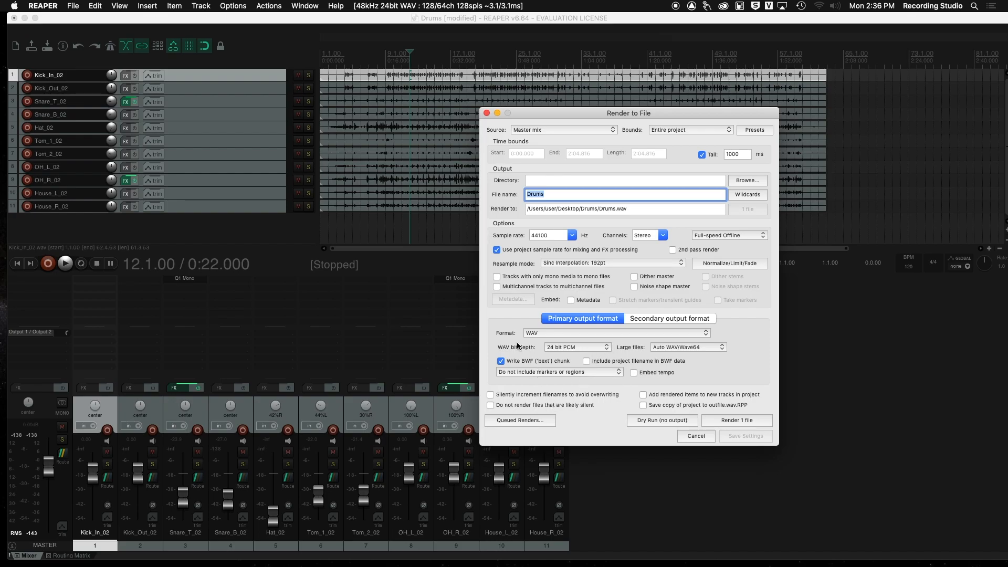
click(587, 346)
click(576, 339)
click(747, 440)
click(738, 419)
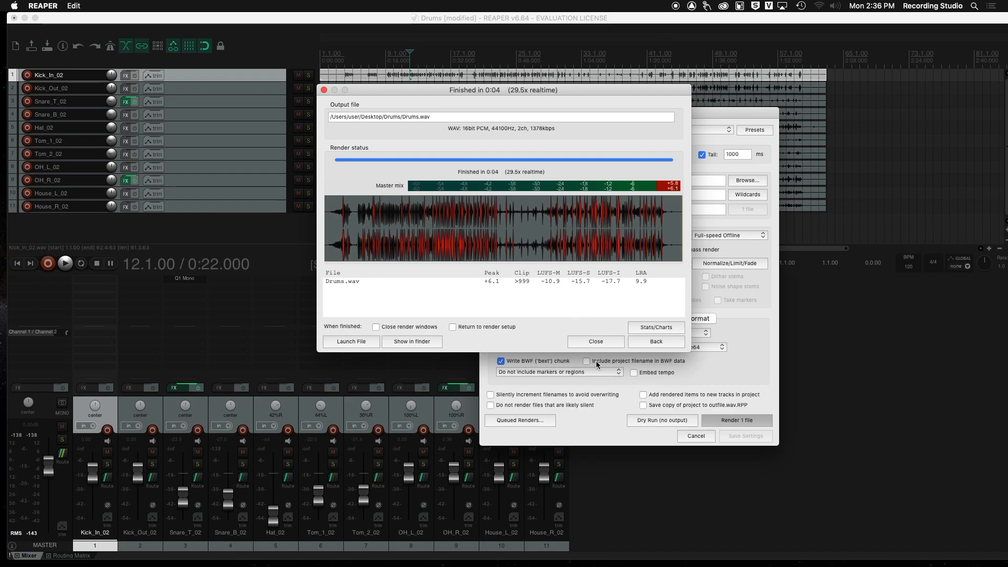
Step: Show the rendered Drums.wav in Finder and move the Finder window aside
click(418, 344)
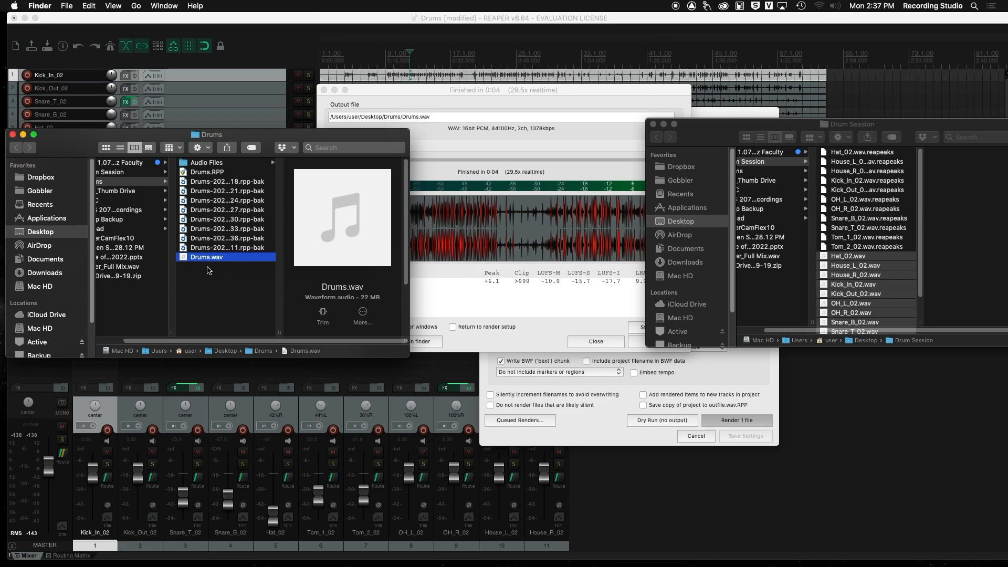
drag(272, 141, 501, 131)
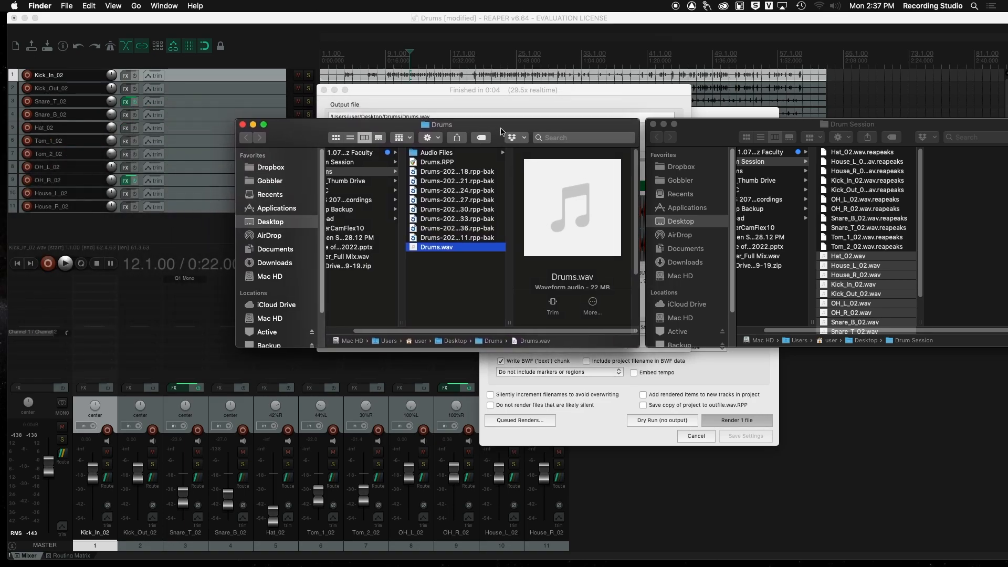